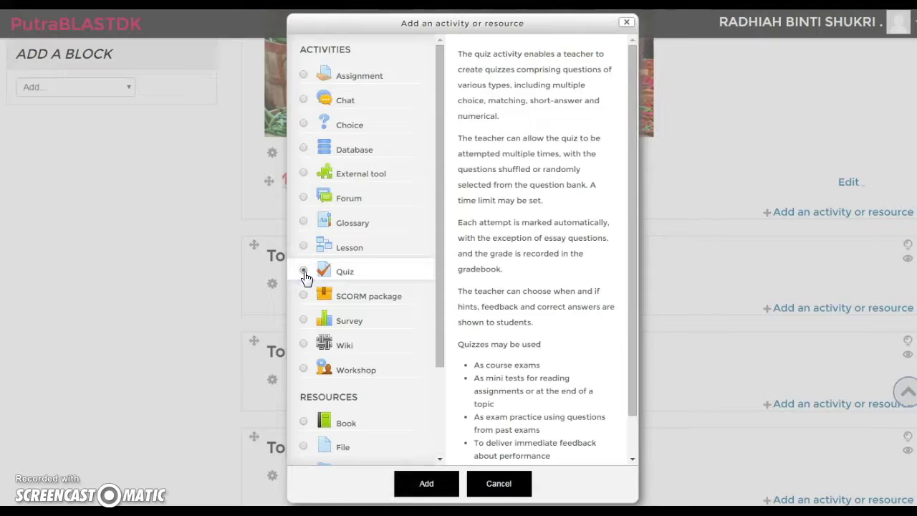
Add a Quiz activity to Topic 3 from the activity chooser
click(422, 487)
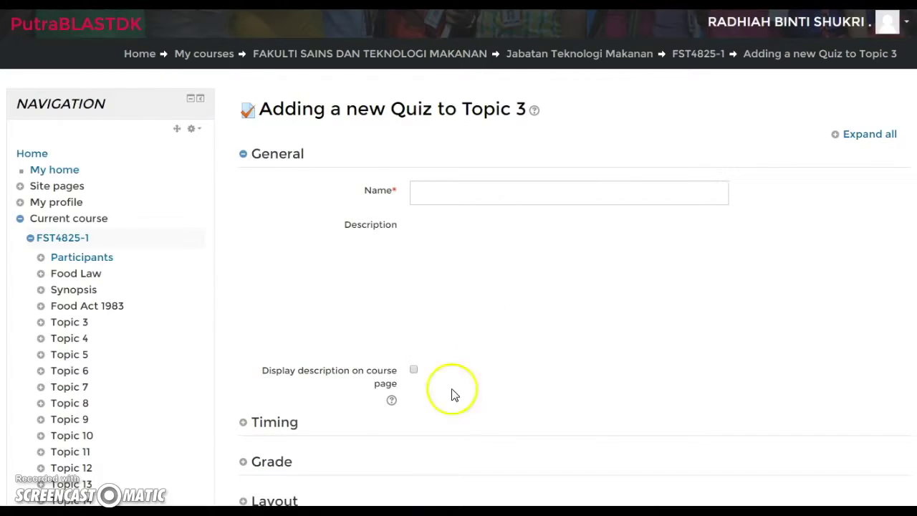
Enter 'Quiz 1' as the quiz name, leaving the description blank
click(479, 190)
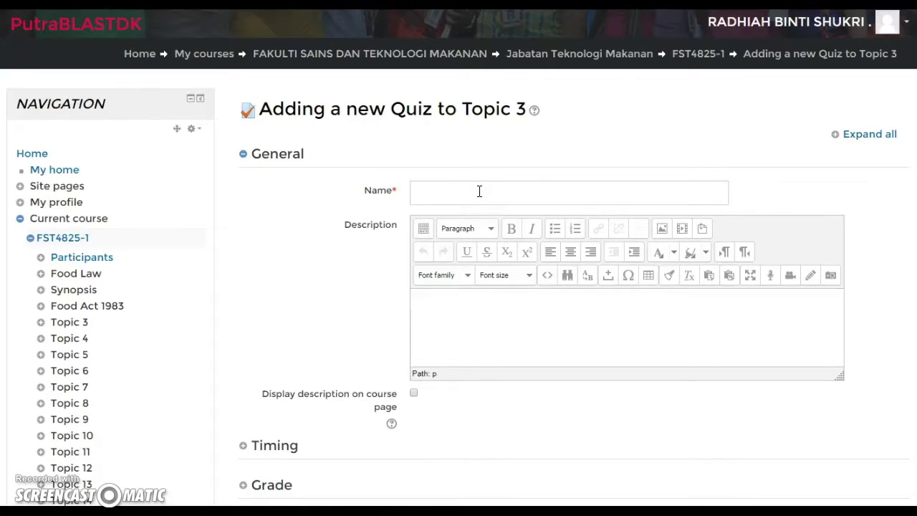
click(479, 190)
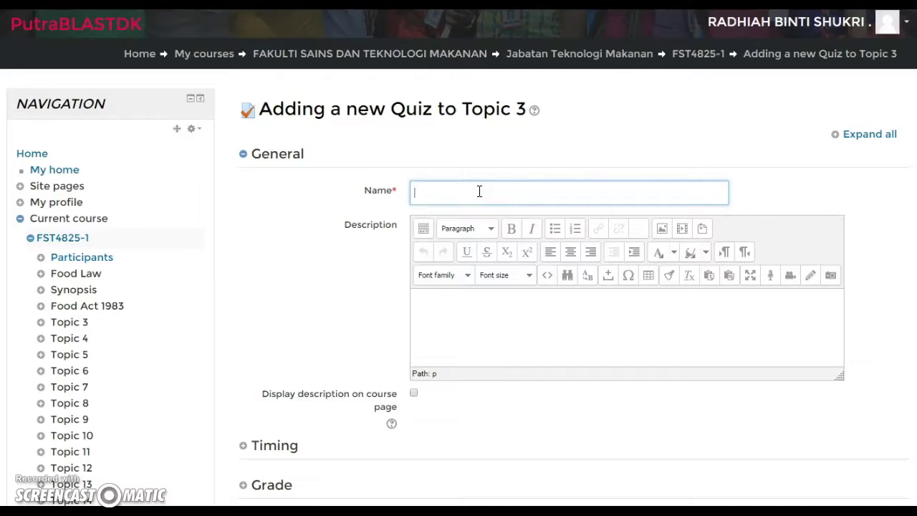
click(404, 186)
text(Quiz 1)
click(407, 238)
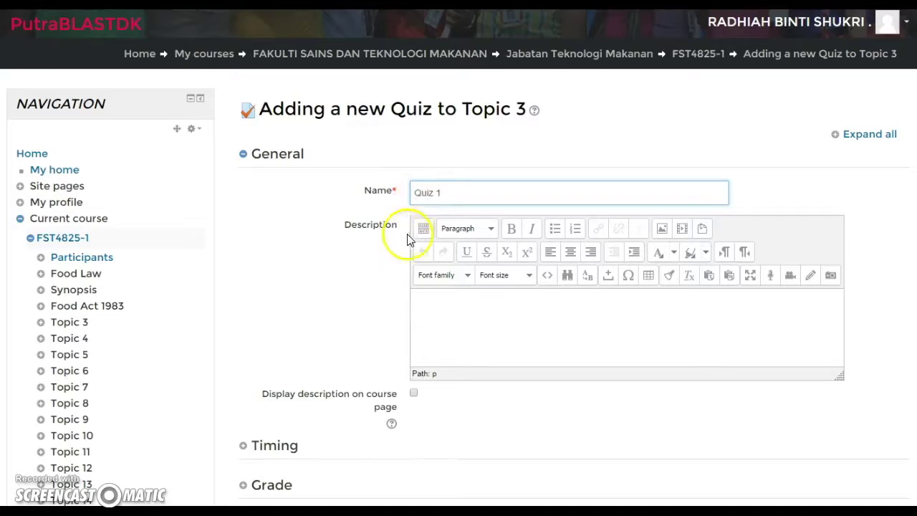
scroll(393, 317, down, 2)
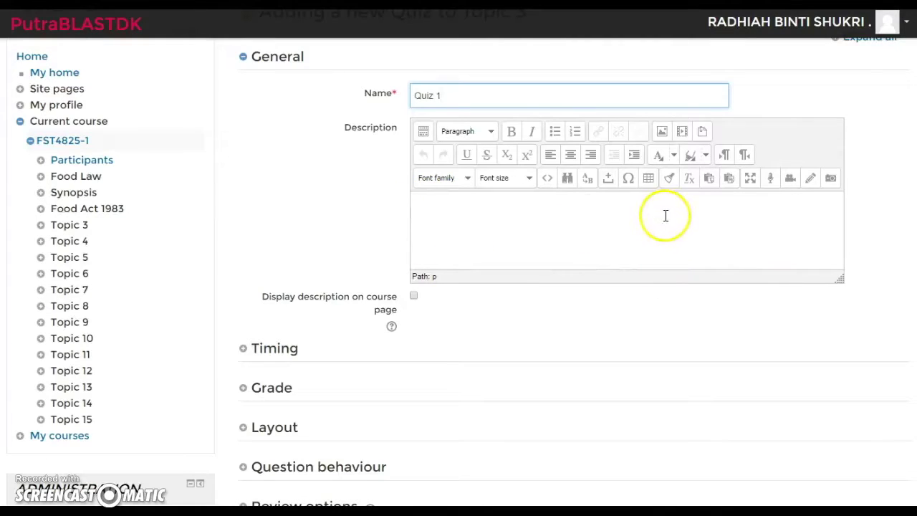
scroll(518, 283, down, 1)
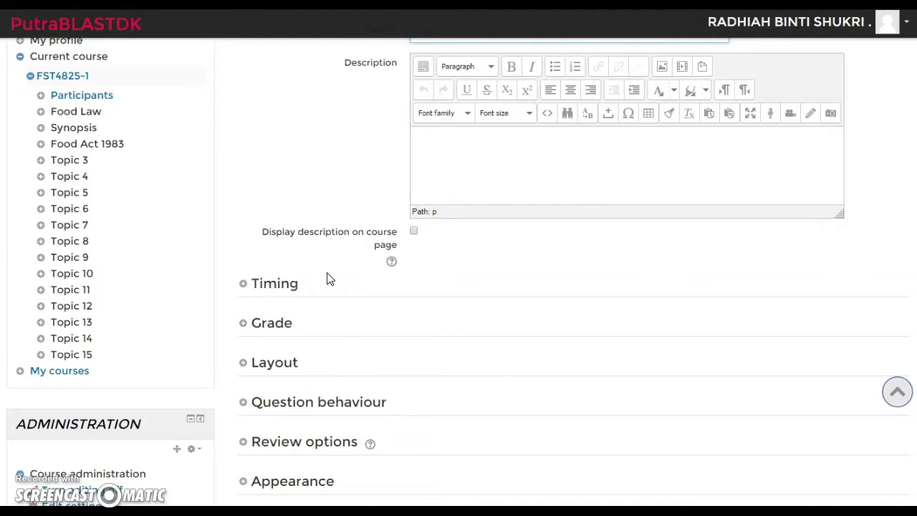
click(244, 287)
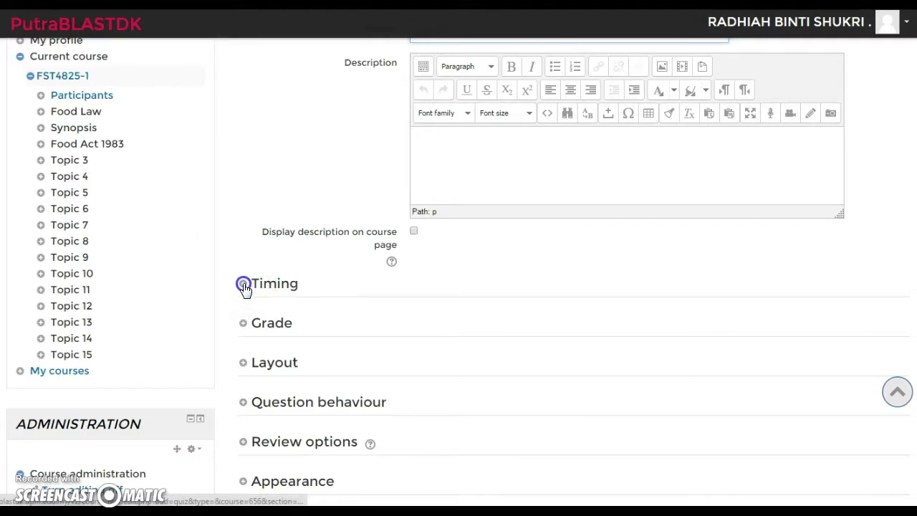
Enable the quiz opening date and set it to 21 March 2016, 16:11
scroll(691, 295, down, 1)
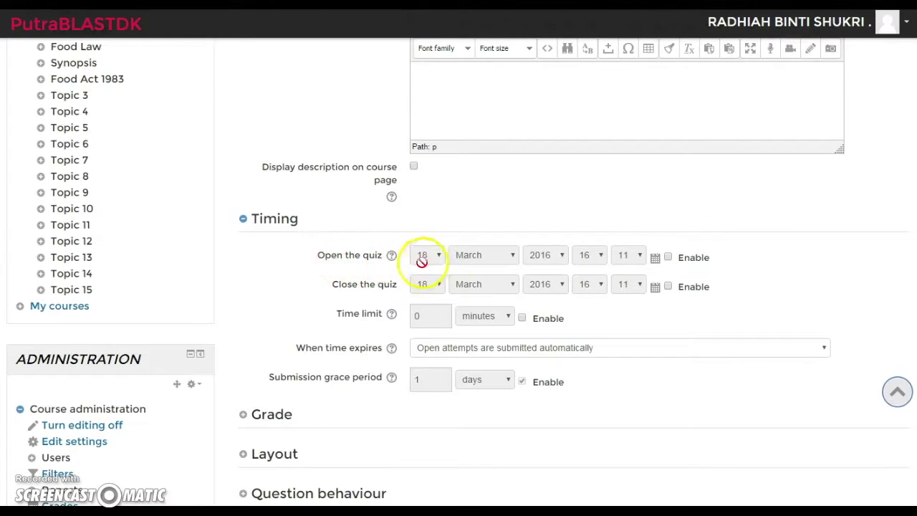
click(668, 258)
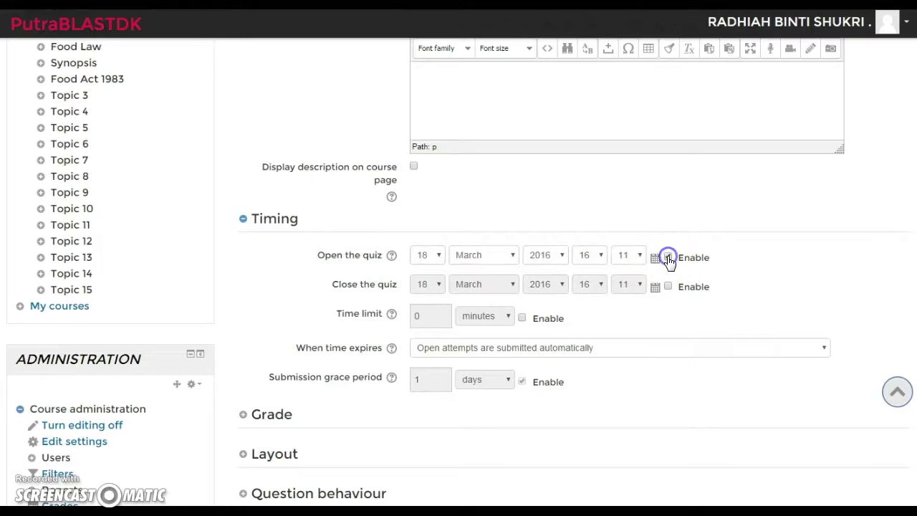
click(436, 257)
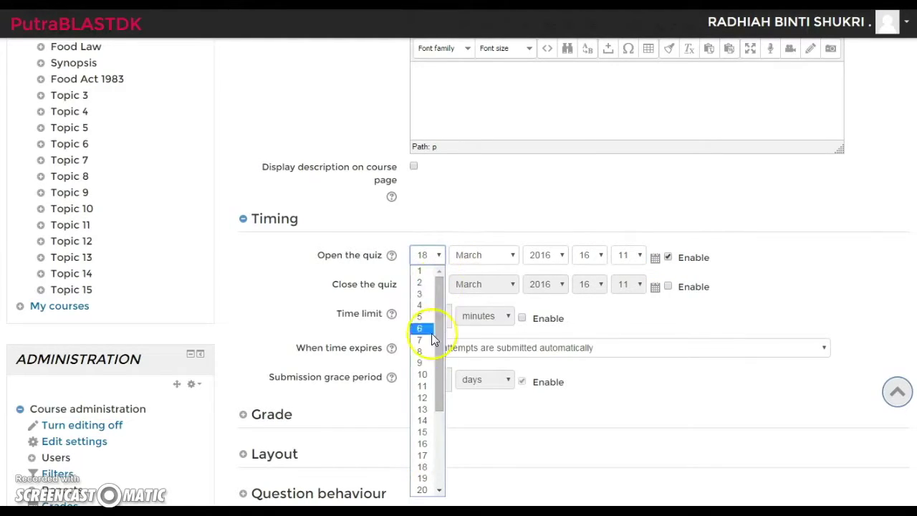
scroll(440, 490, down, 2)
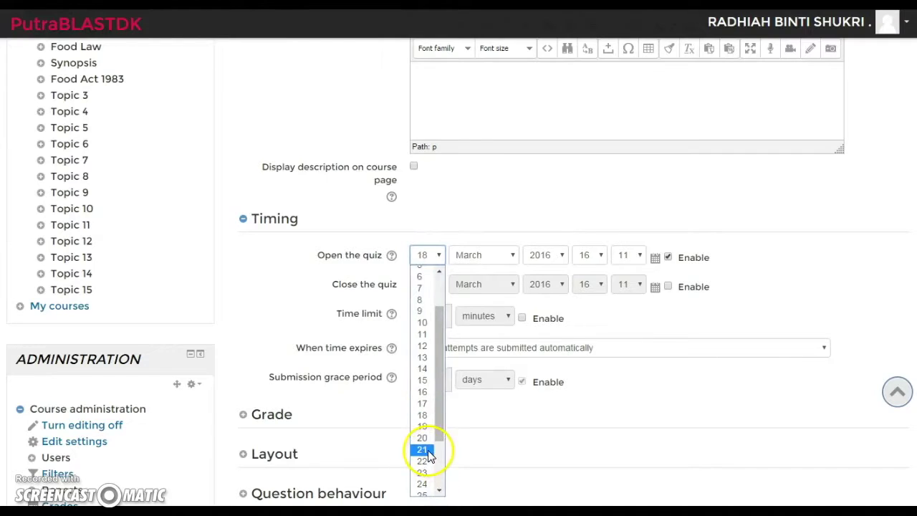
click(423, 450)
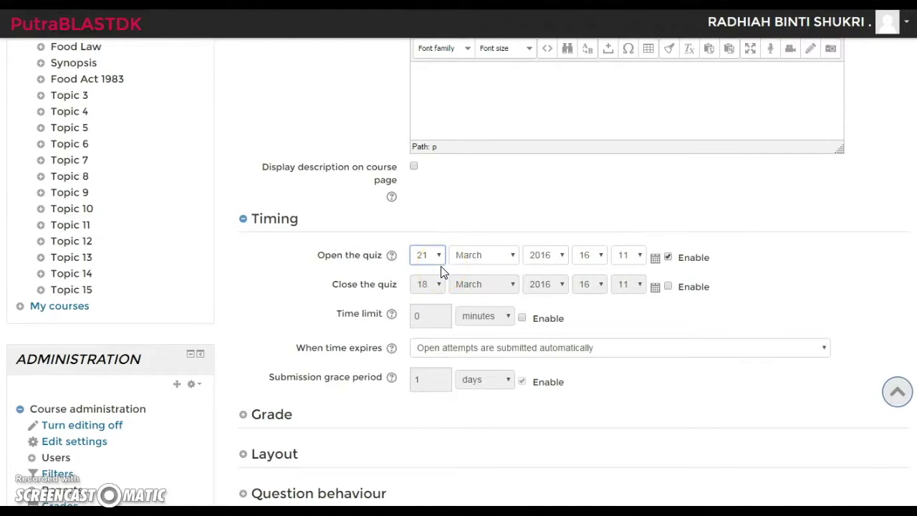
scroll(421, 254, down, 3)
Enable the quiz closing date and set it to 23 March 2016, 16:11
click(667, 287)
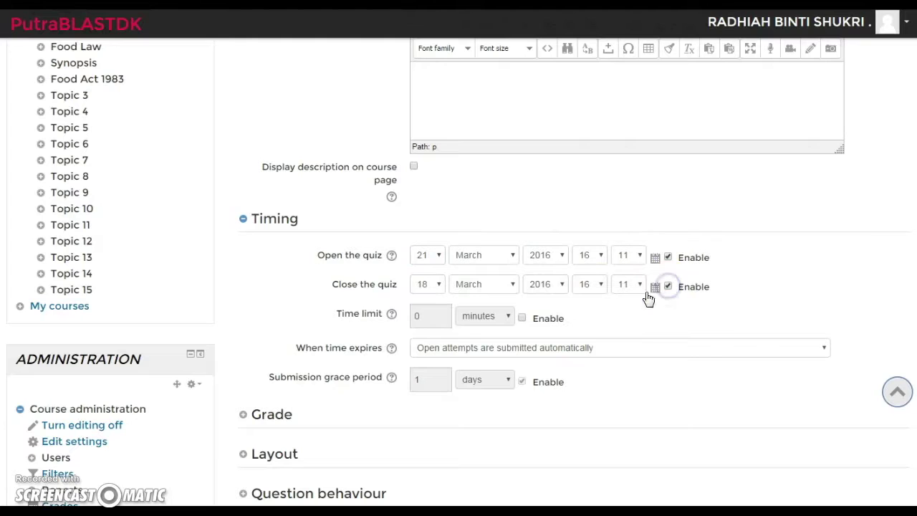
click(438, 285)
drag(438, 188, 439, 240)
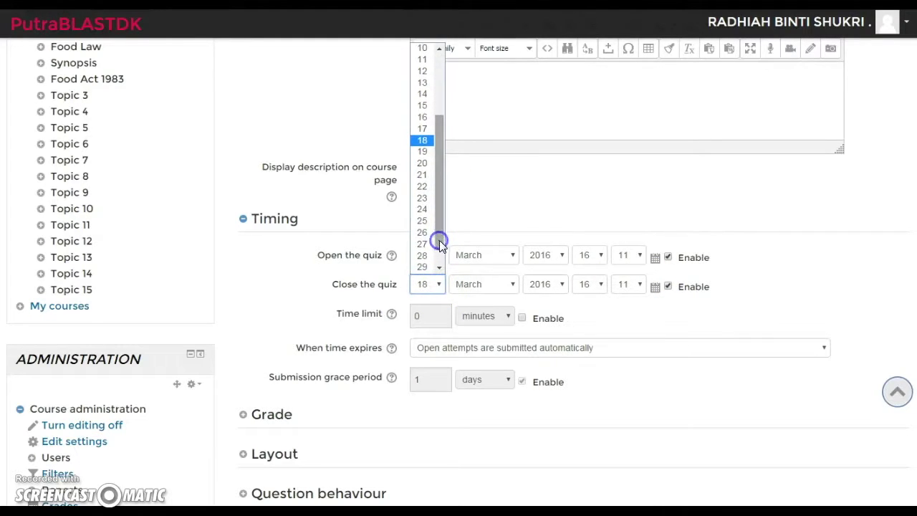
click(434, 197)
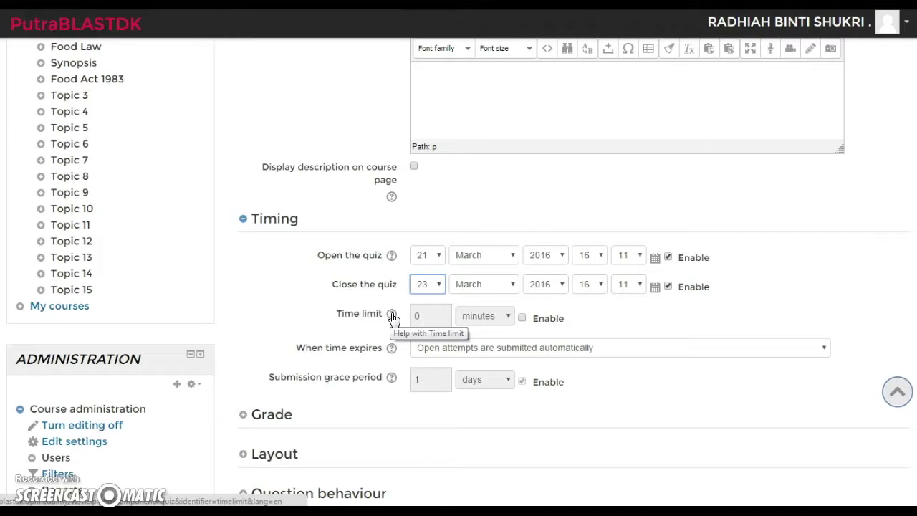
Enable a 10-minute time limit for the quiz
click(522, 317)
click(445, 318)
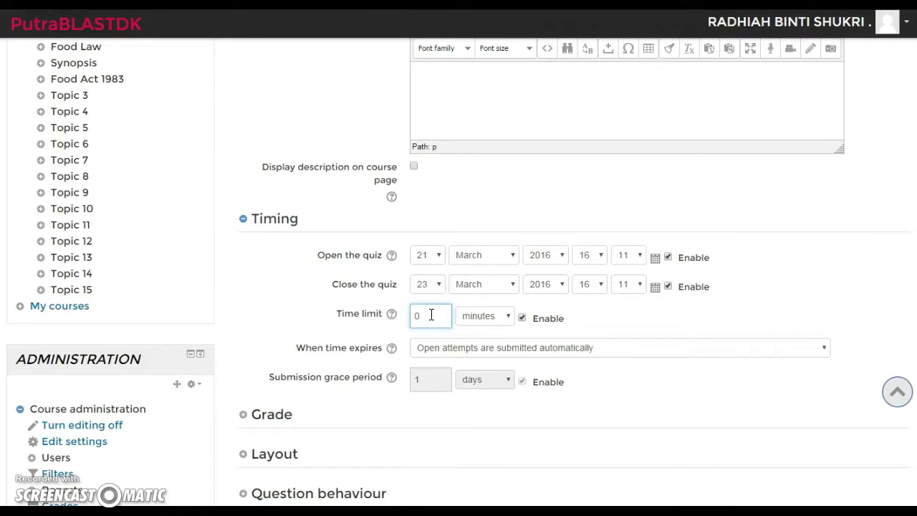
text(1)
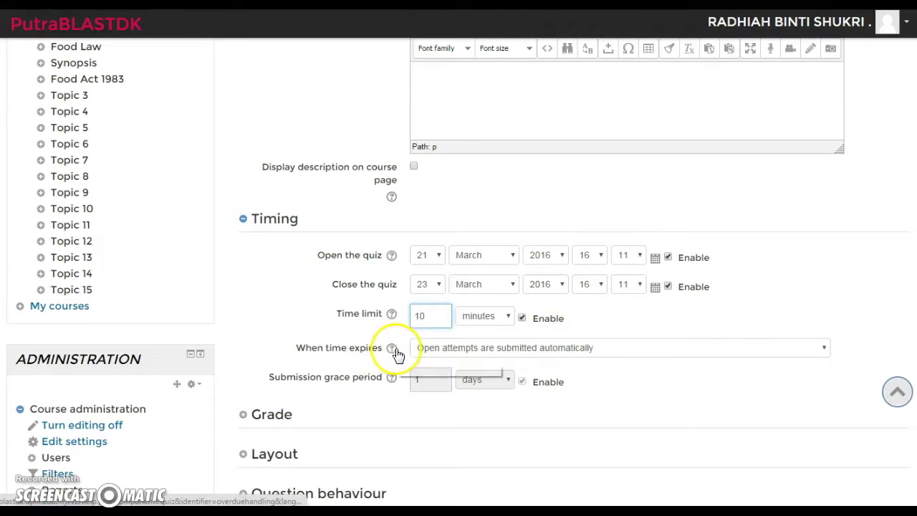
Set When time expires to 'Attempts must be submitted before time expires, or they are not counted'
click(824, 350)
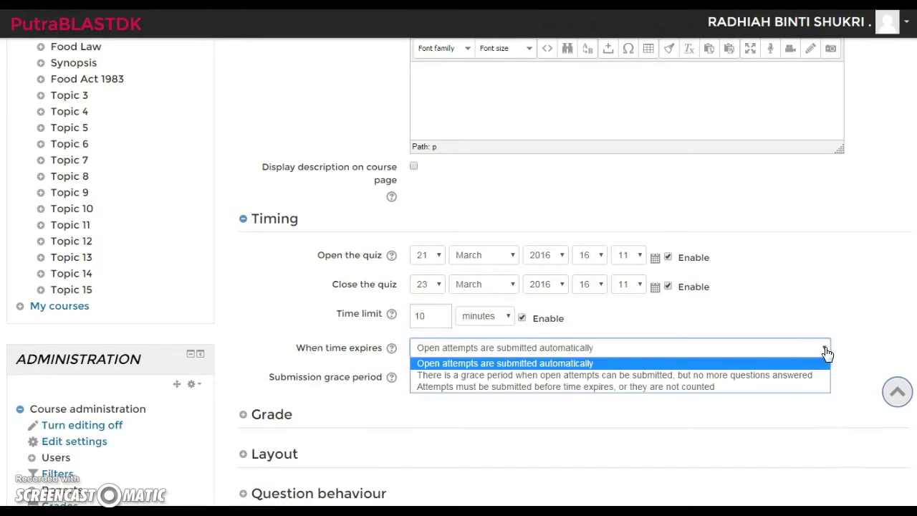
scroll(828, 354, down, 1)
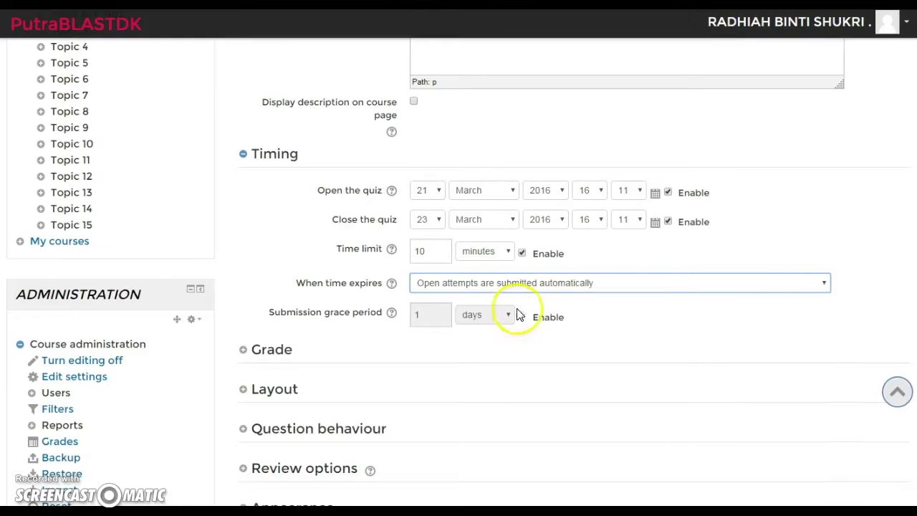
click(824, 285)
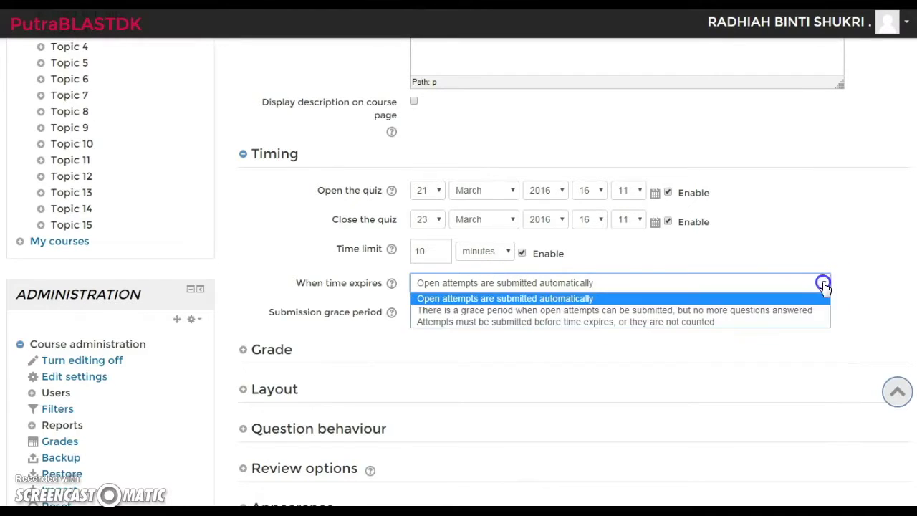
click(793, 317)
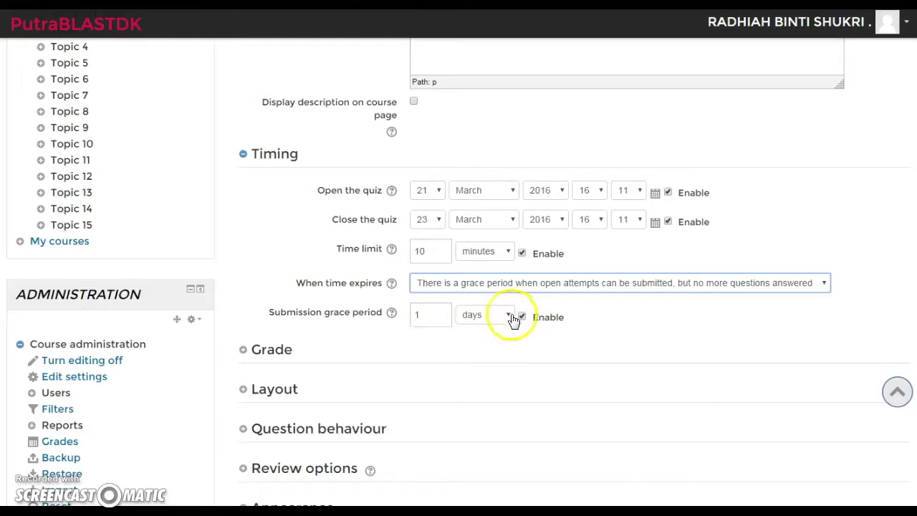
click(434, 315)
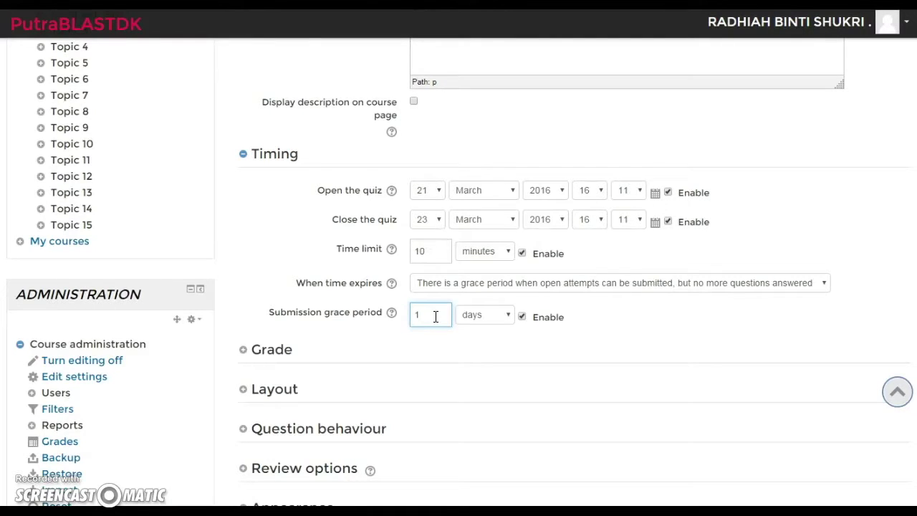
click(825, 284)
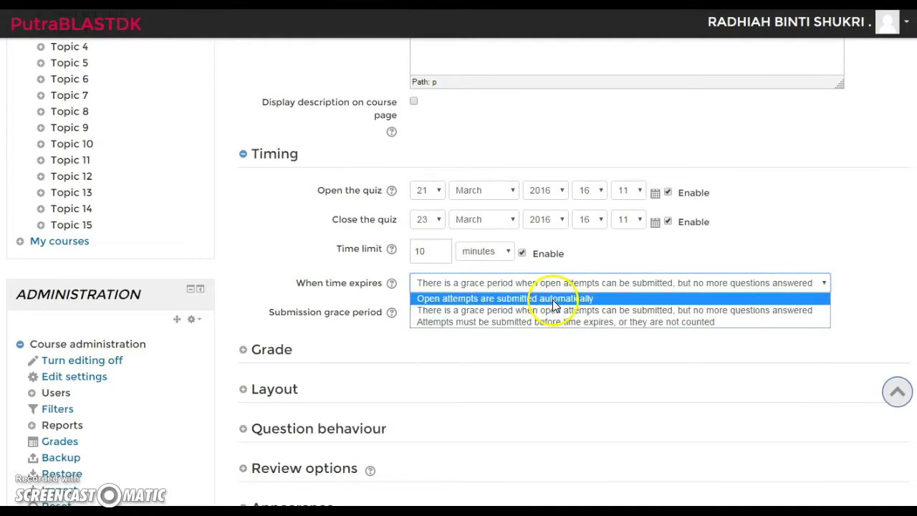
drag(542, 328, 584, 329)
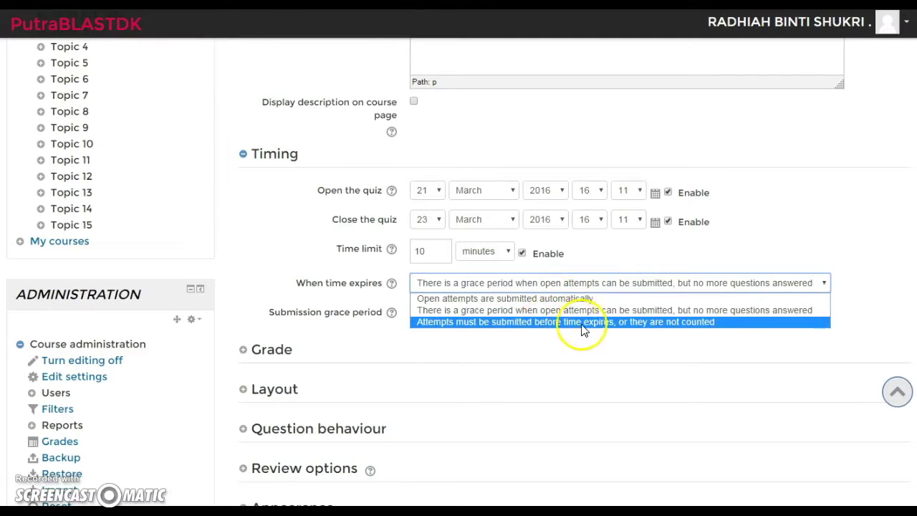
click(622, 322)
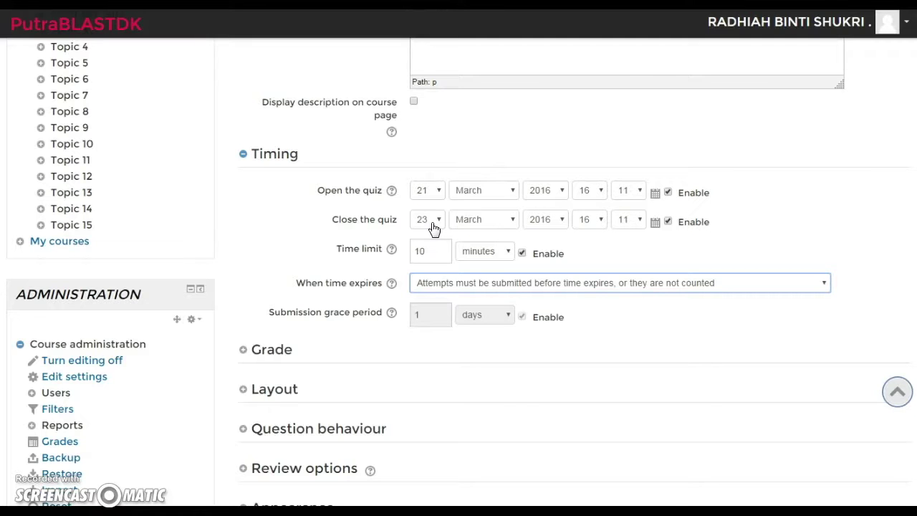
click(244, 349)
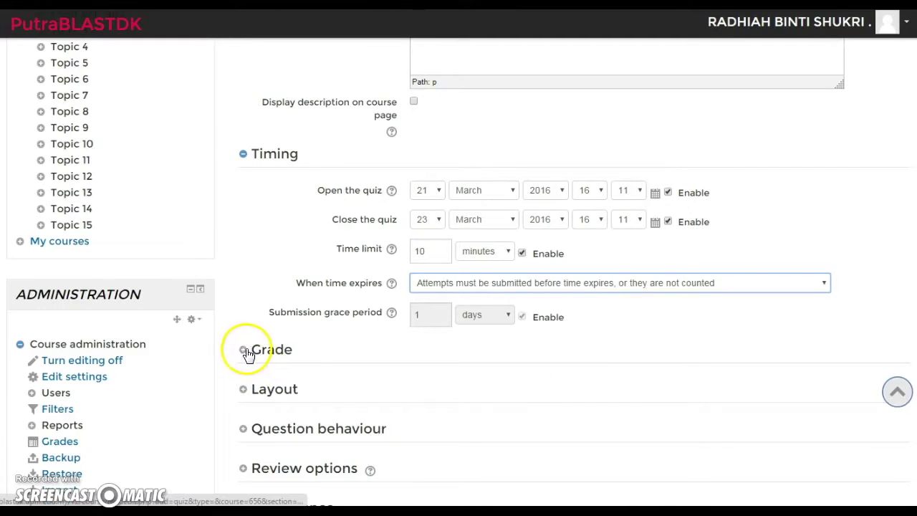
Set Attempts allowed to 3
scroll(657, 364, down, 1)
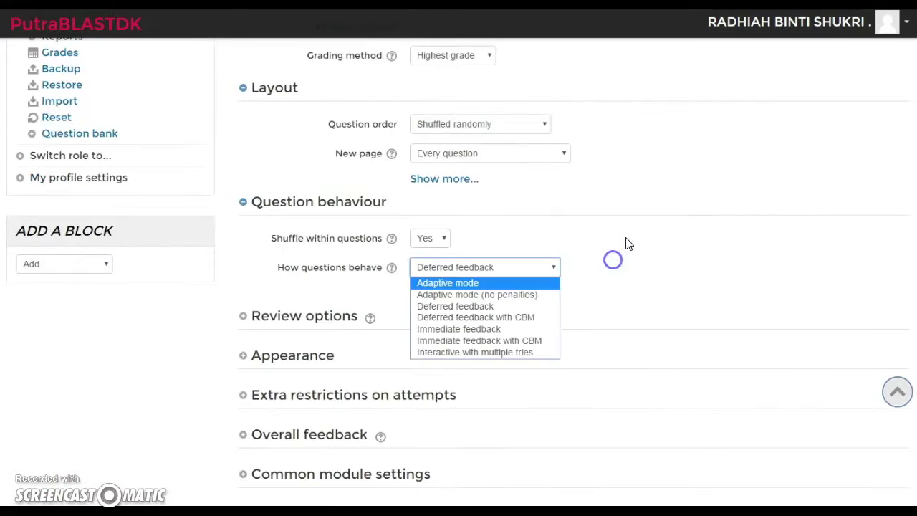
scroll(626, 243, up, 3)
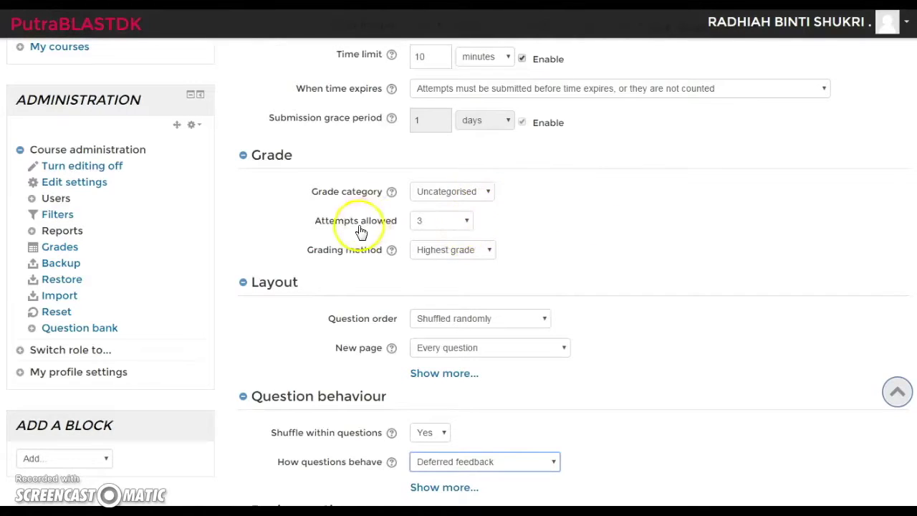
click(466, 222)
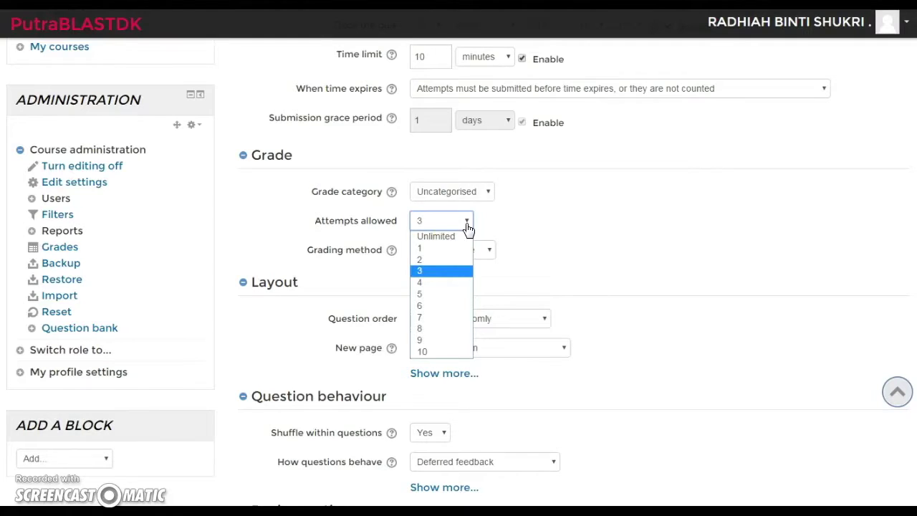
click(453, 248)
click(468, 227)
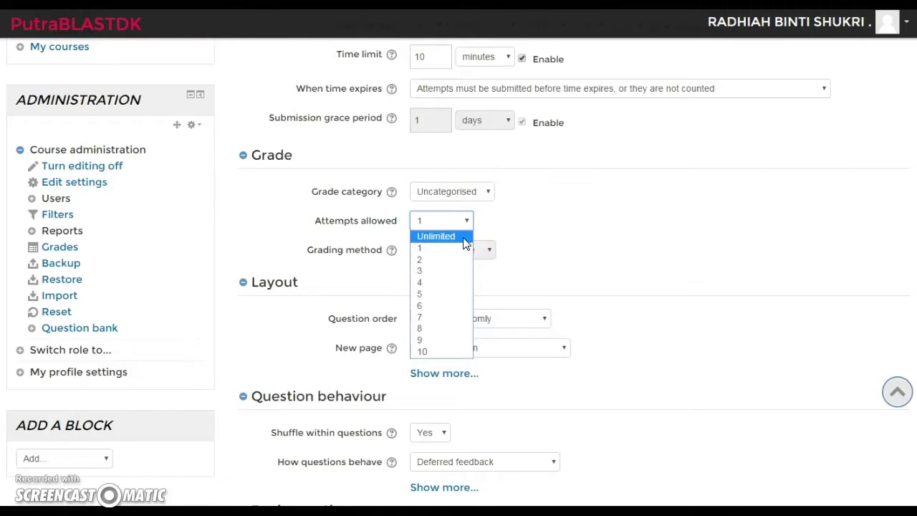
click(546, 234)
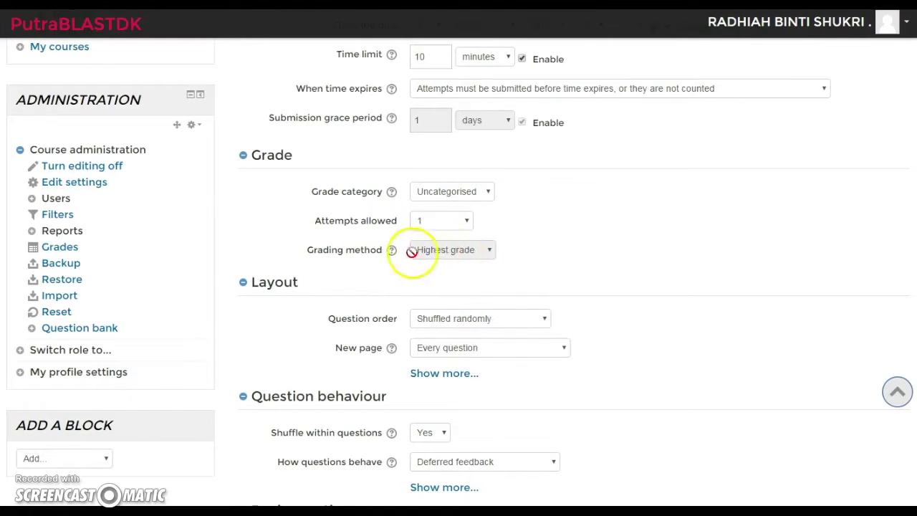
click(466, 224)
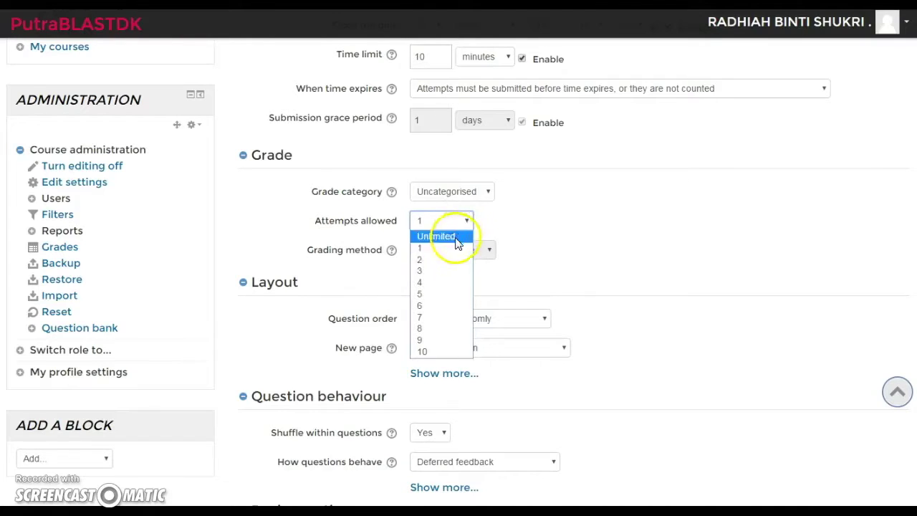
click(452, 271)
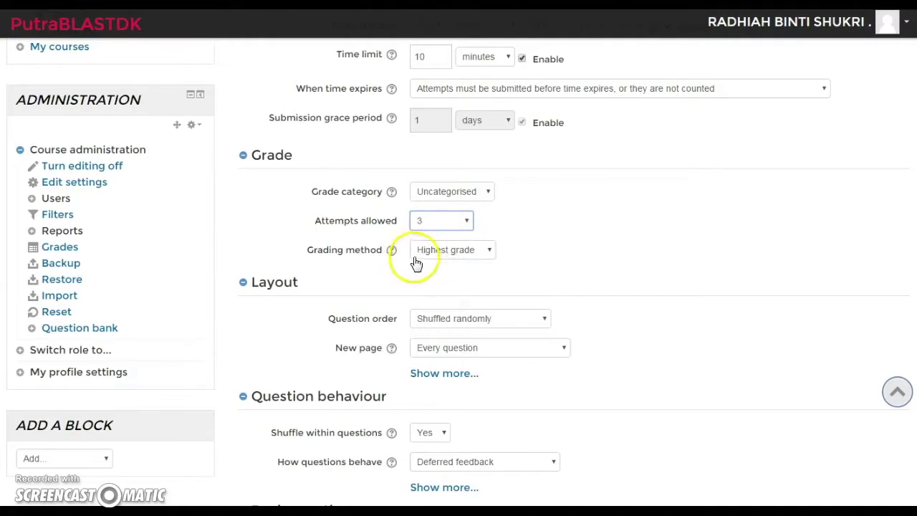
Keep the grading method on Highest grade
click(488, 255)
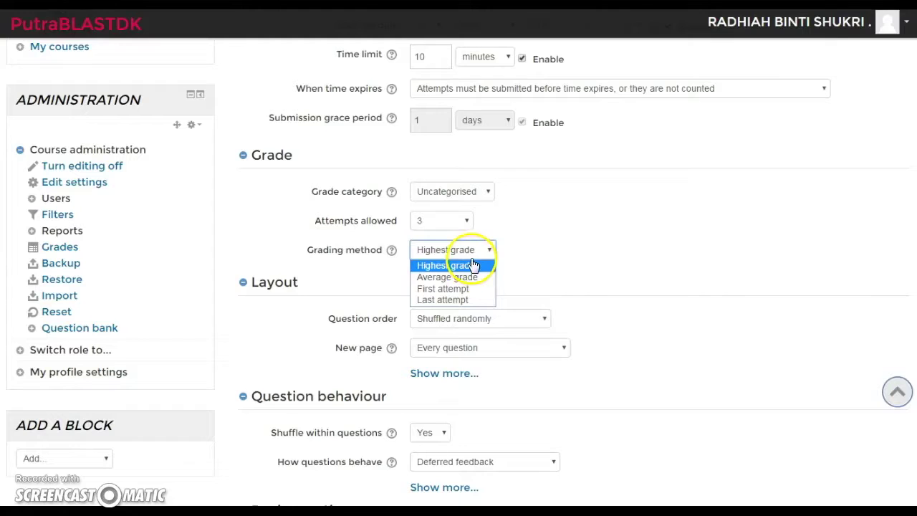
click(467, 305)
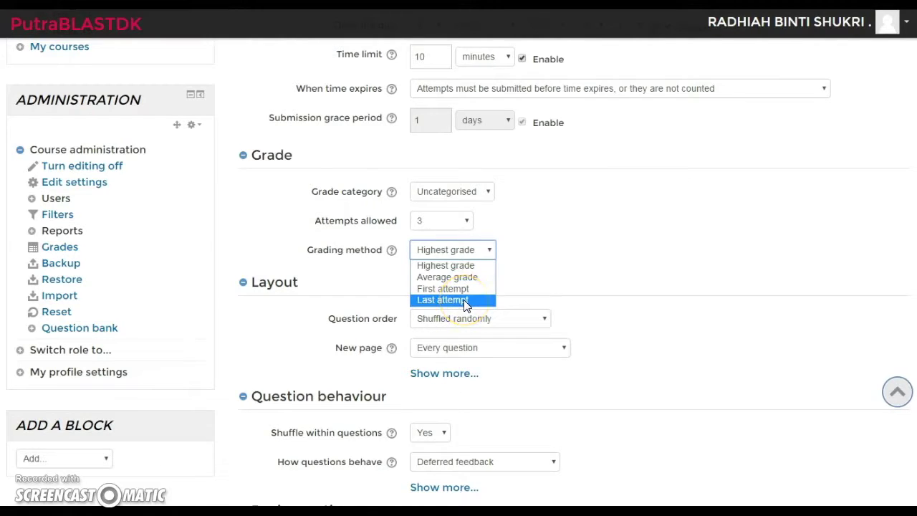
click(544, 271)
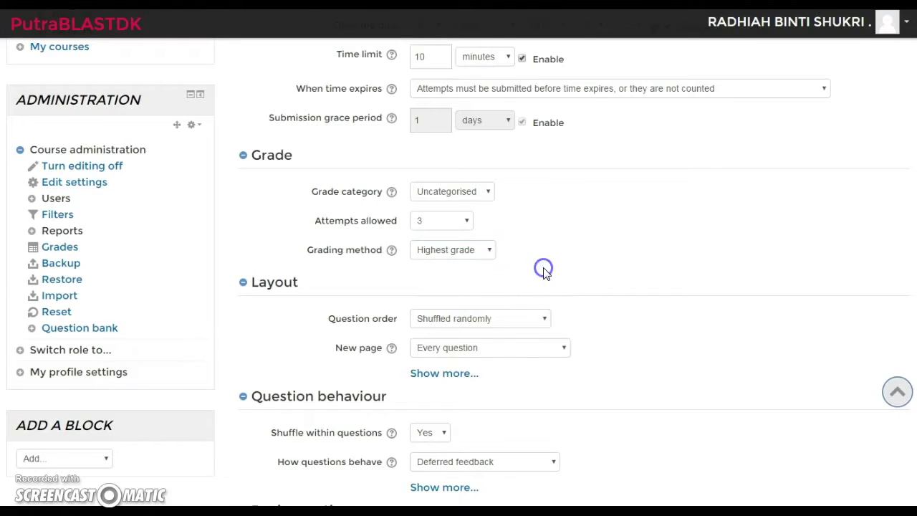
scroll(626, 263, down, 1)
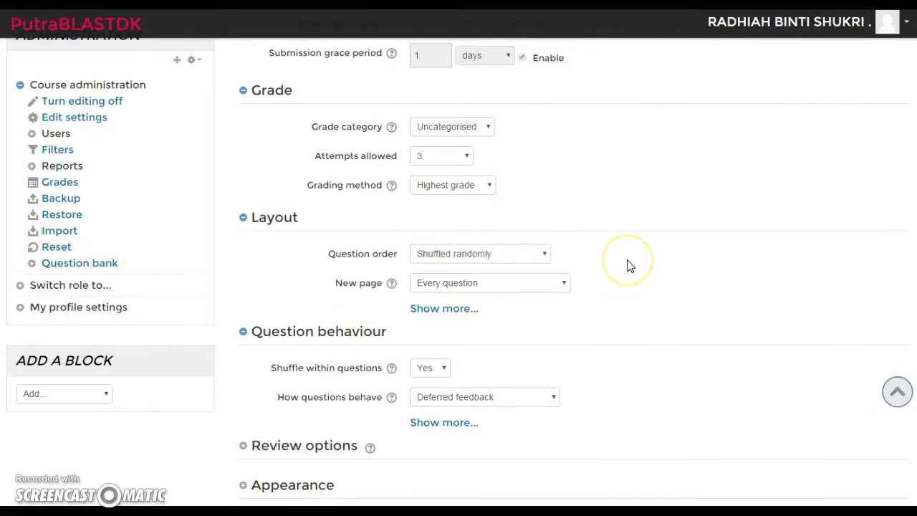
click(545, 257)
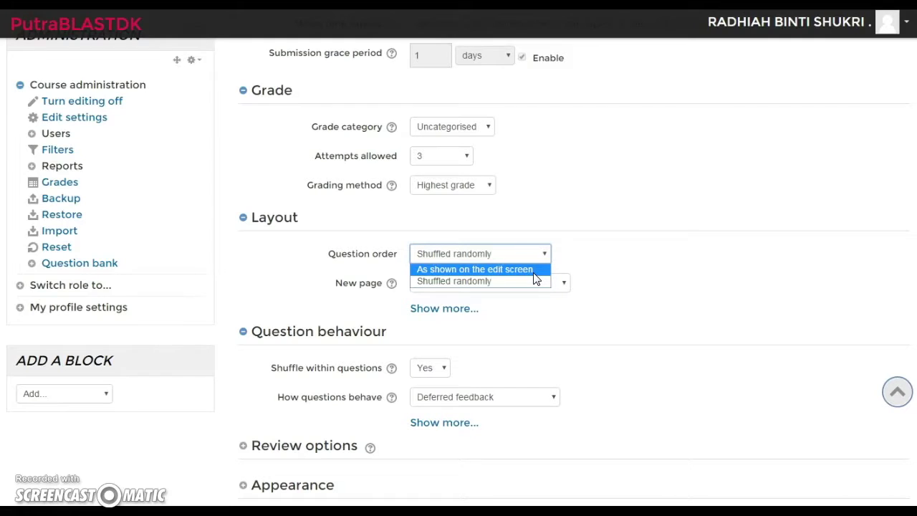
click(565, 273)
click(487, 262)
click(599, 269)
click(565, 291)
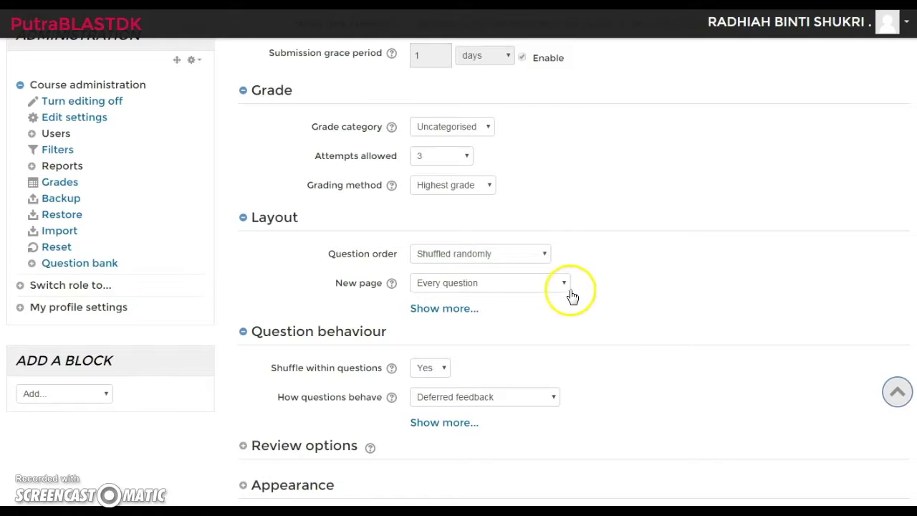
click(559, 291)
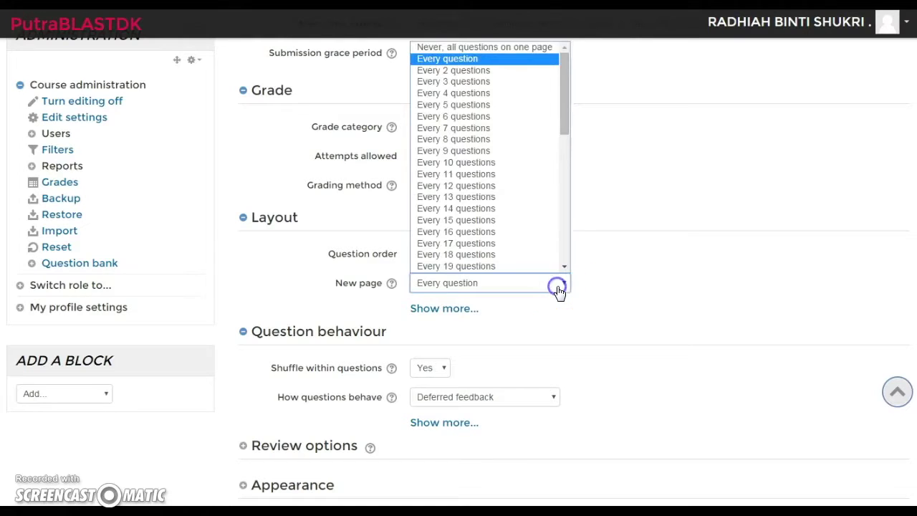
drag(564, 113, 565, 107)
drag(477, 63, 466, 115)
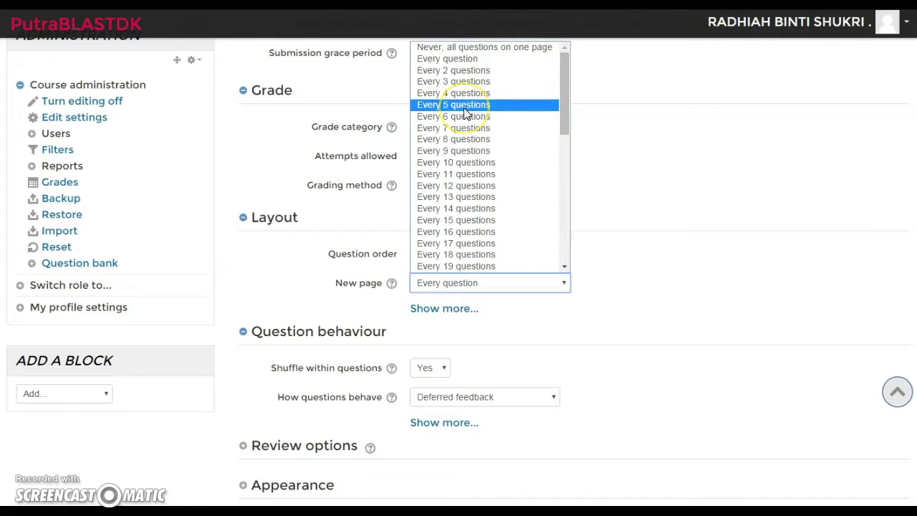
click(566, 113)
drag(566, 114, 579, 92)
click(659, 201)
scroll(678, 248, down, 2)
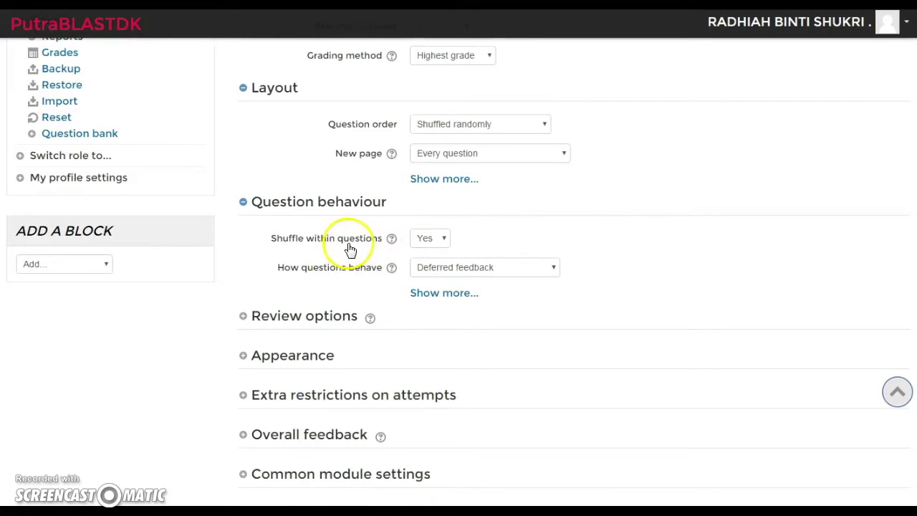
Set Shuffle within questions to No, keeping question behaviour on Deferred feedback
click(437, 241)
click(429, 254)
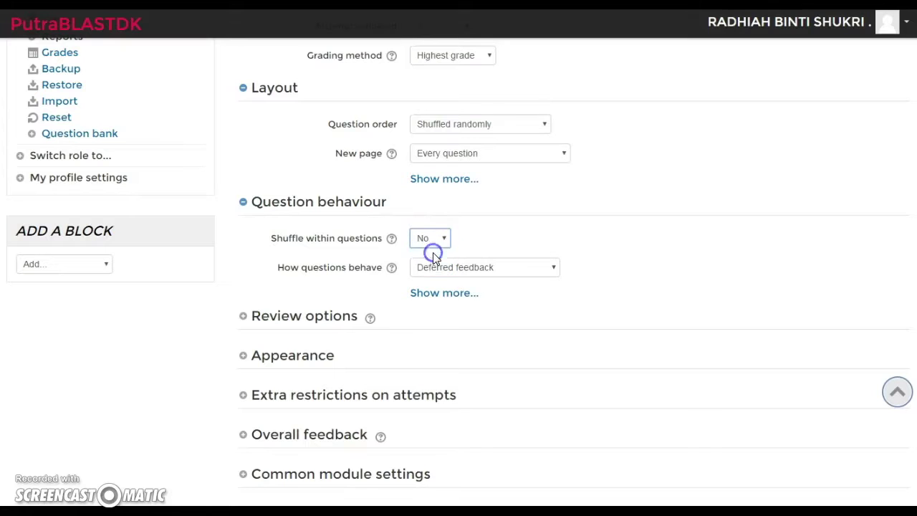
click(544, 277)
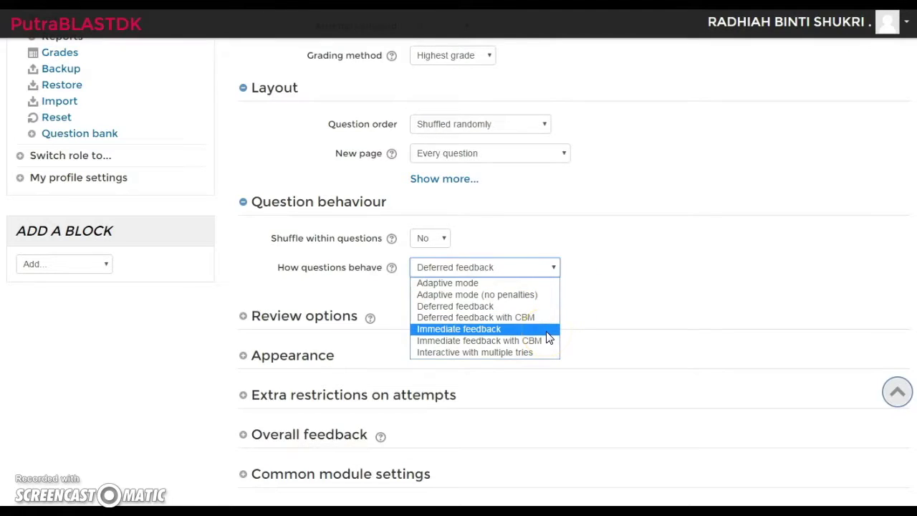
scroll(511, 348, down, 1)
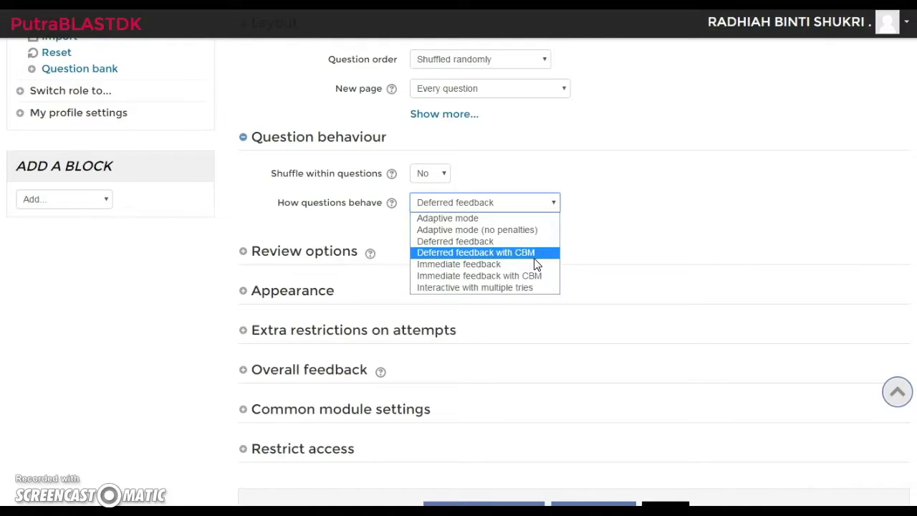
click(628, 242)
click(639, 240)
click(628, 260)
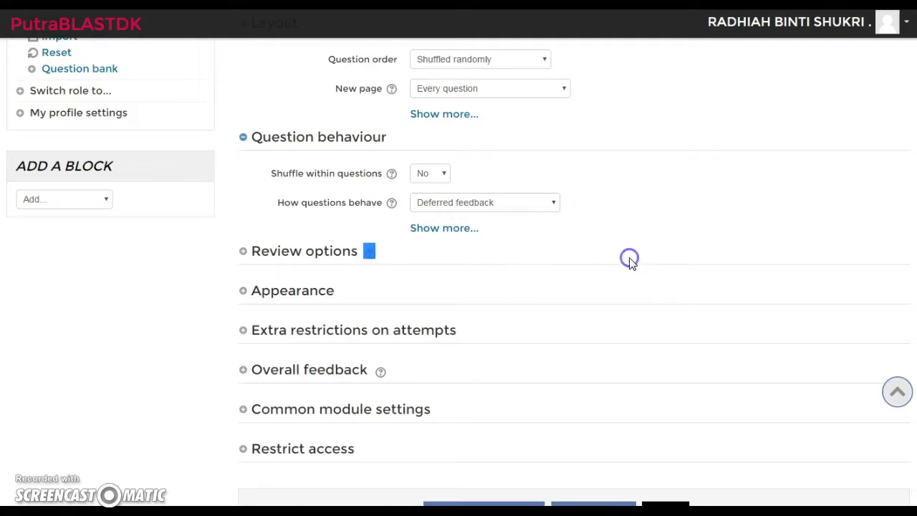
click(242, 252)
Expand Review options and Appearance, and change Decimal places in grades
scroll(184, 331, down, 1)
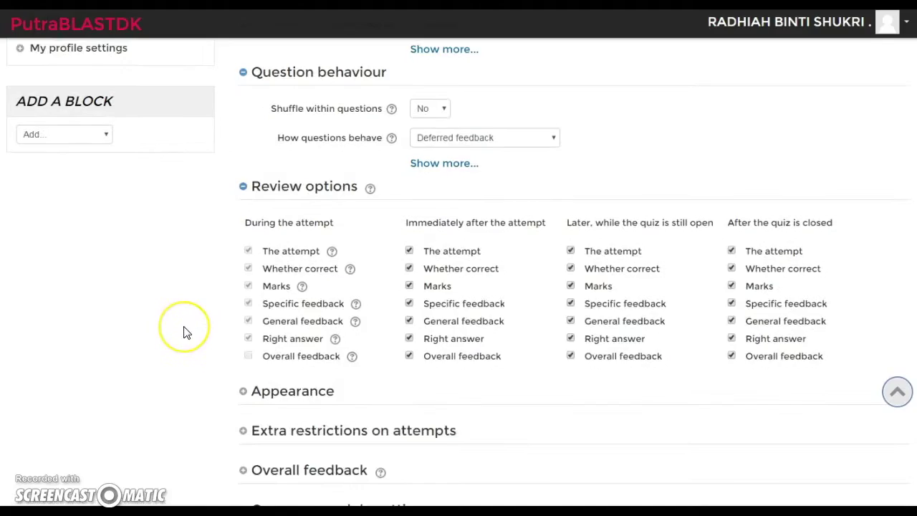
scroll(184, 331, down, 2)
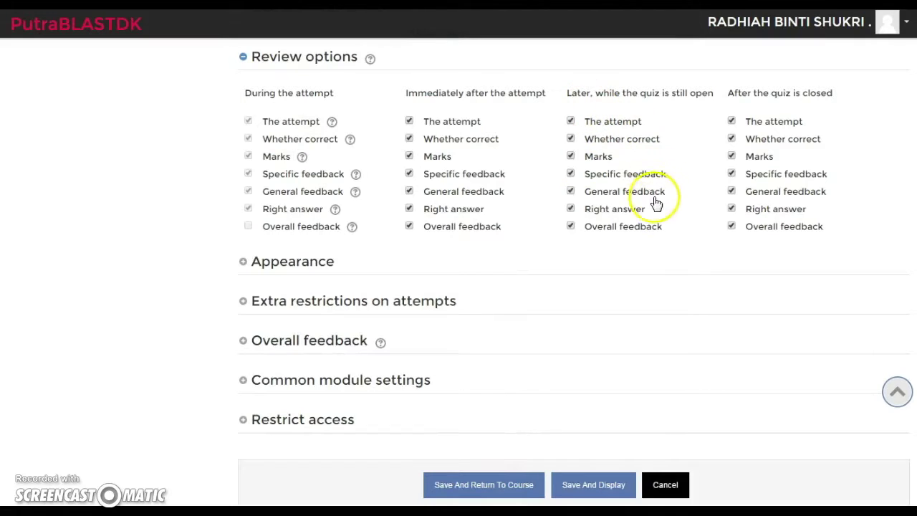
click(649, 226)
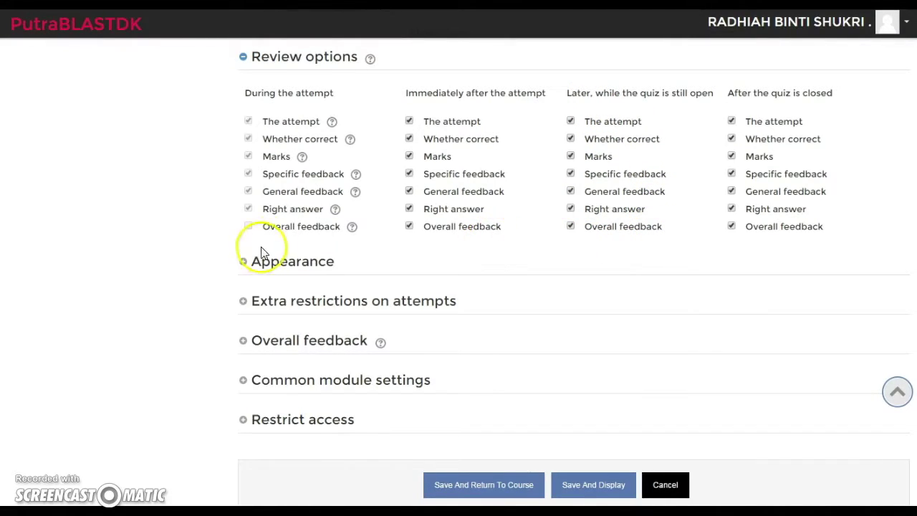
click(244, 264)
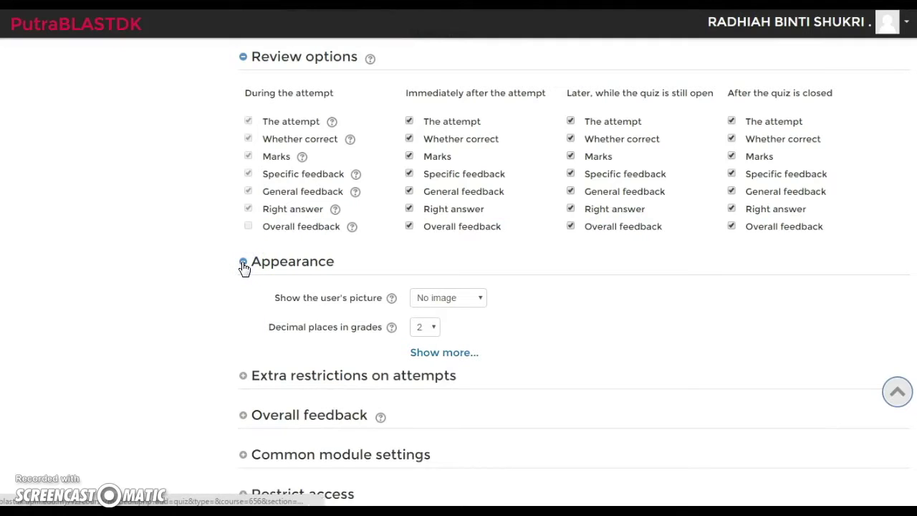
scroll(242, 263, down, 2)
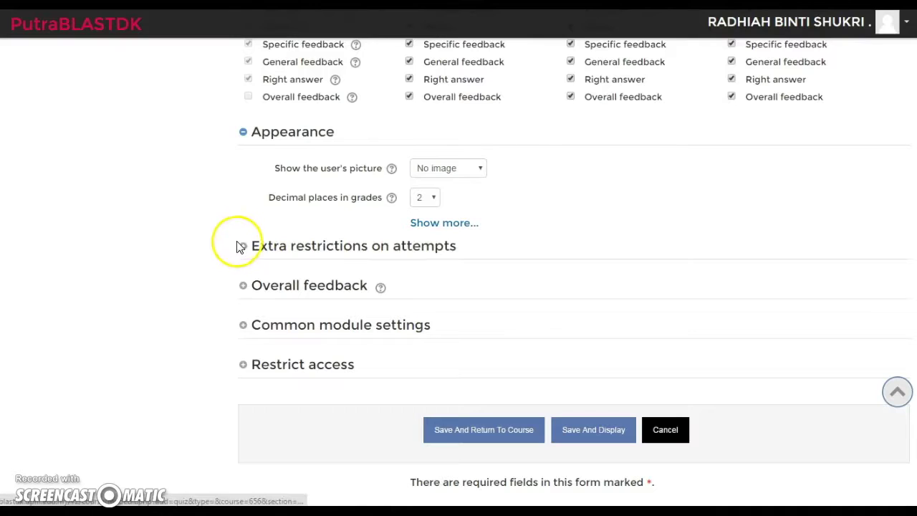
click(434, 199)
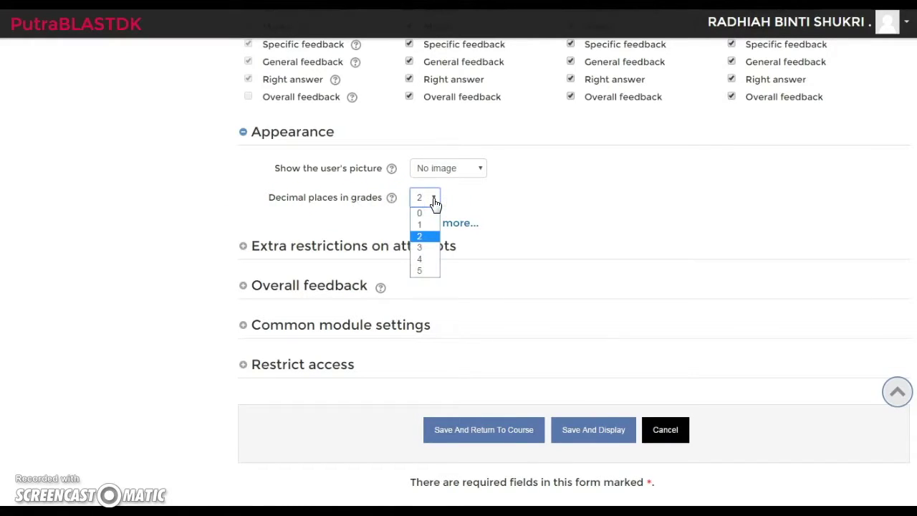
drag(435, 204, 424, 227)
click(422, 214)
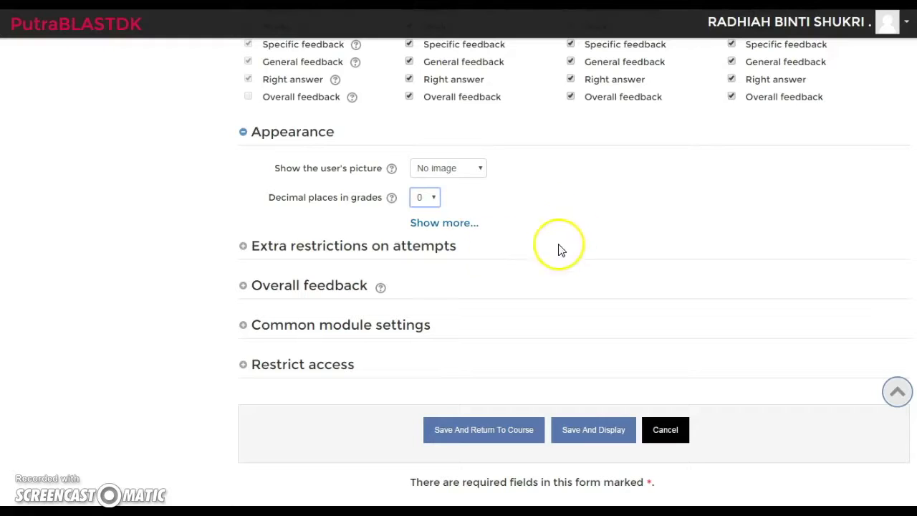
Expand the Extra restrictions on attempts and Overall feedback sections
click(243, 247)
scroll(243, 251, down, 1)
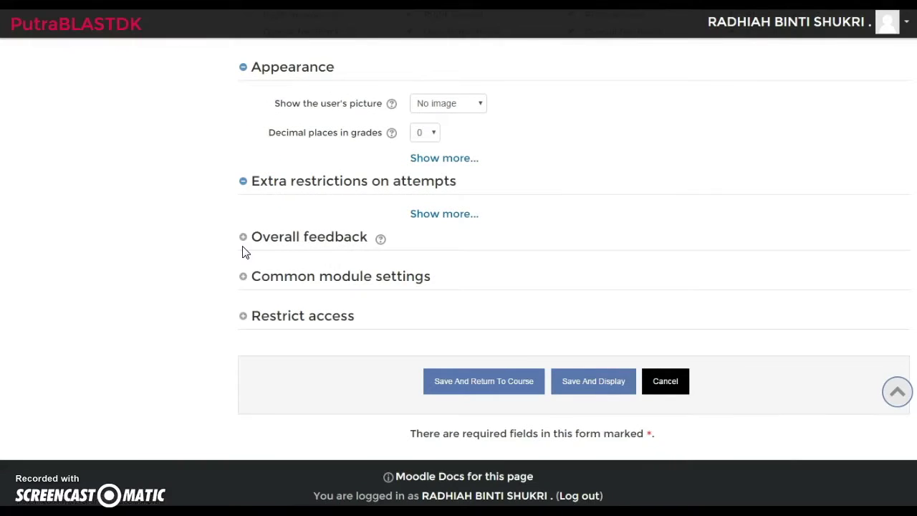
click(242, 240)
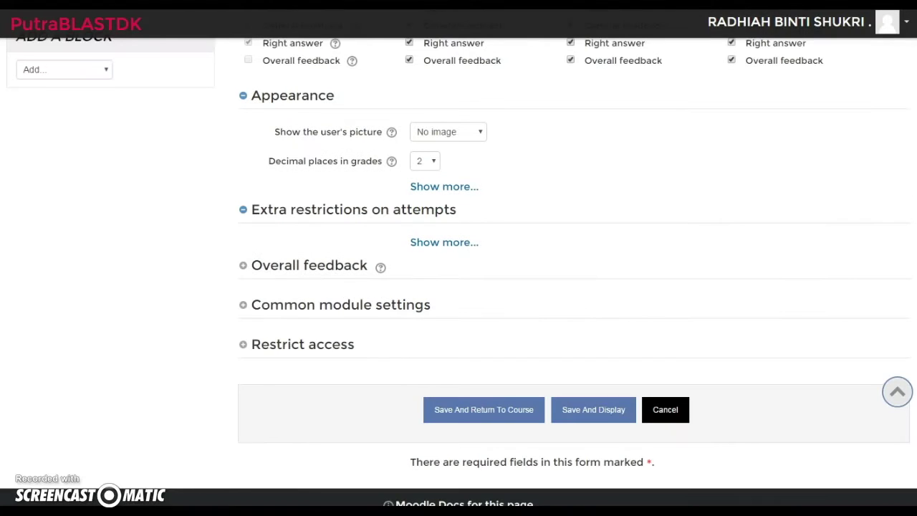
click(243, 271)
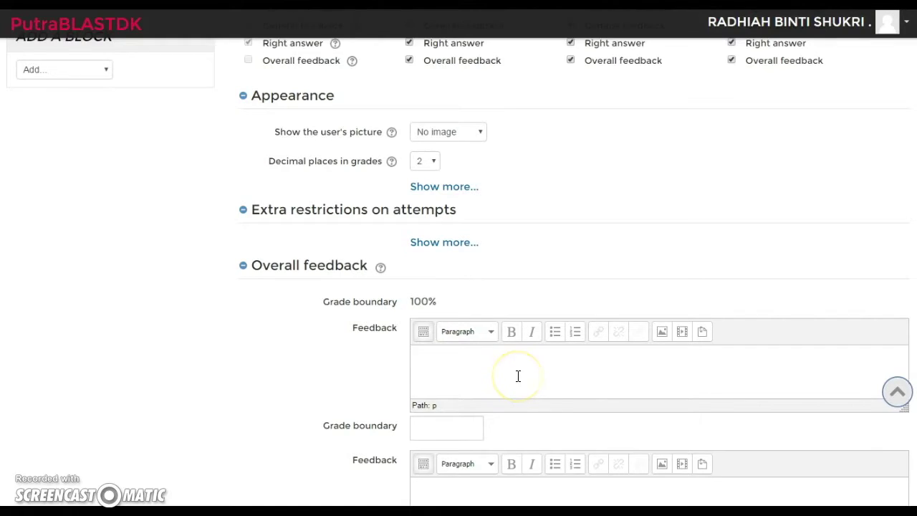
Expand Common module settings at the bottom of the quiz form
scroll(518, 376, down, 1)
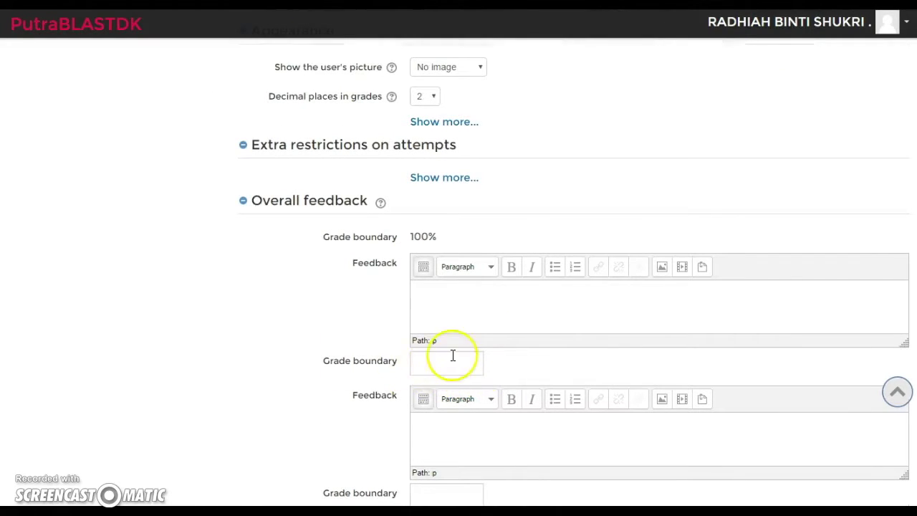
scroll(453, 356, down, 4)
scroll(453, 358, up, 2)
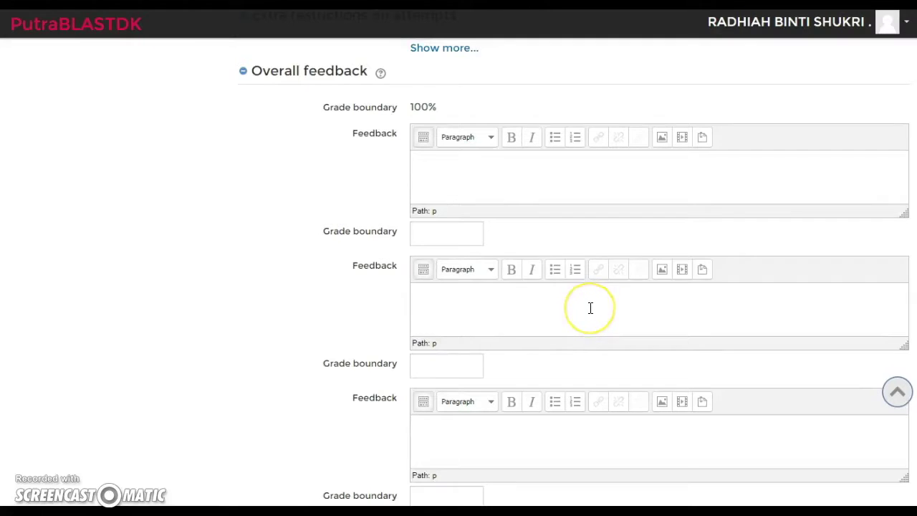
scroll(592, 306, down, 8)
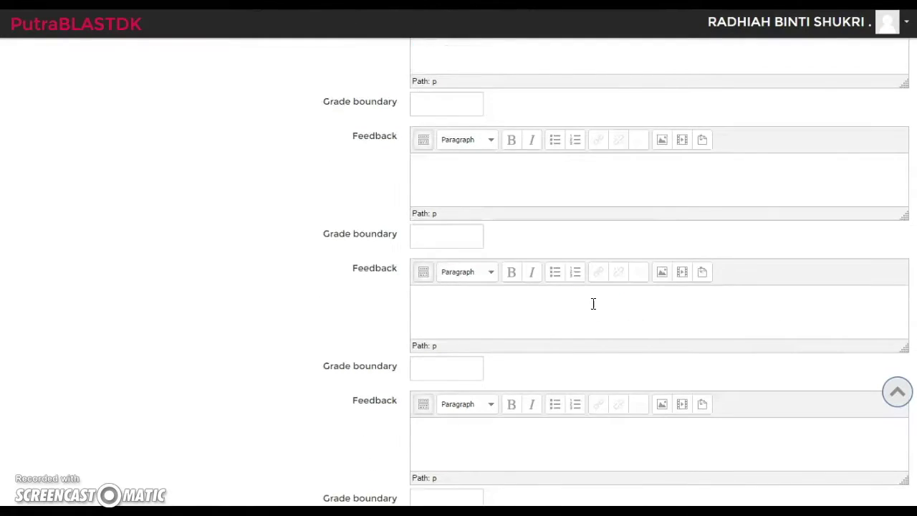
scroll(594, 307, down, 1)
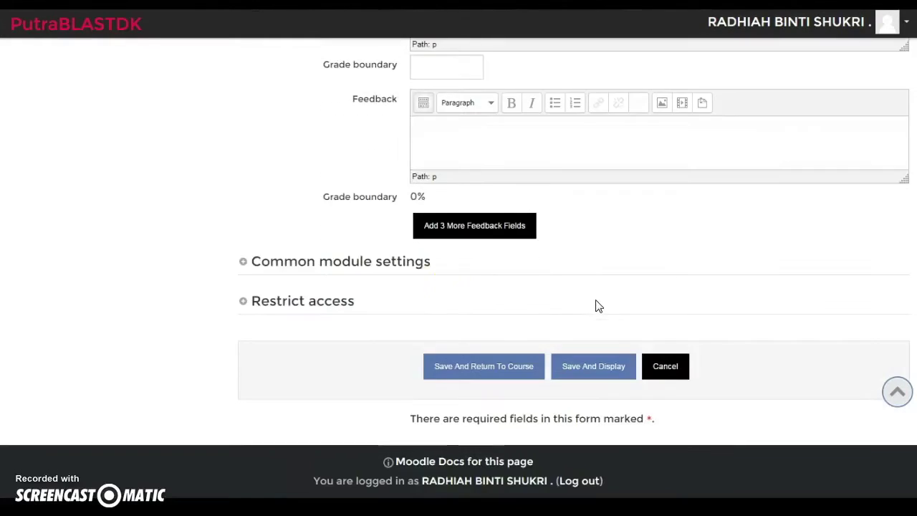
click(242, 263)
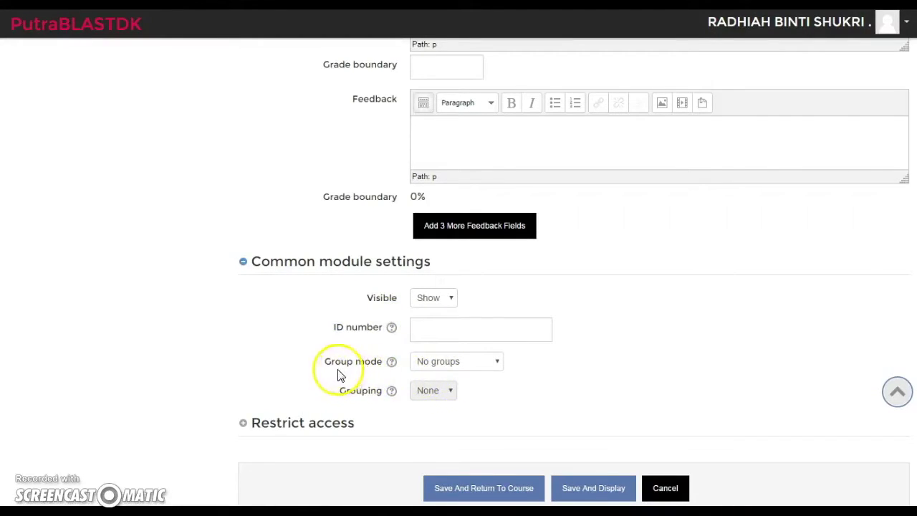
click(494, 361)
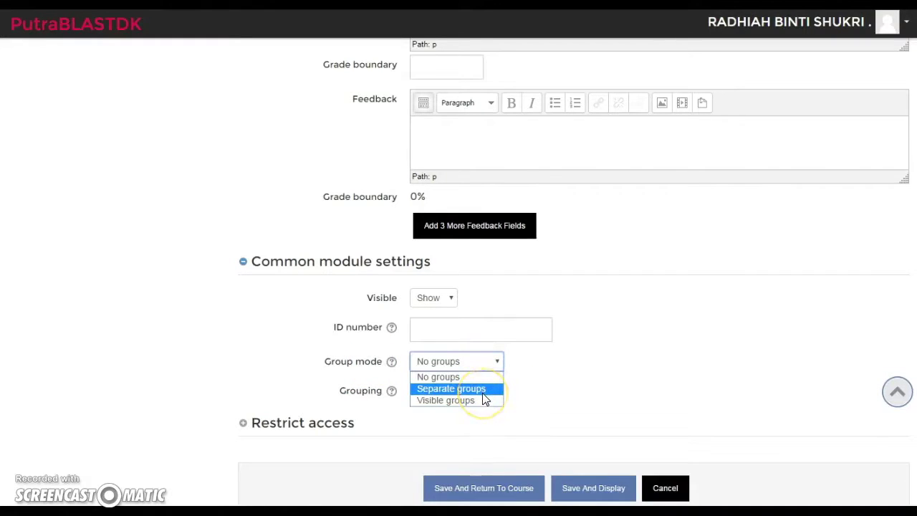
Set Group mode to Separate groups and save the quiz with Save and display
click(482, 391)
click(494, 361)
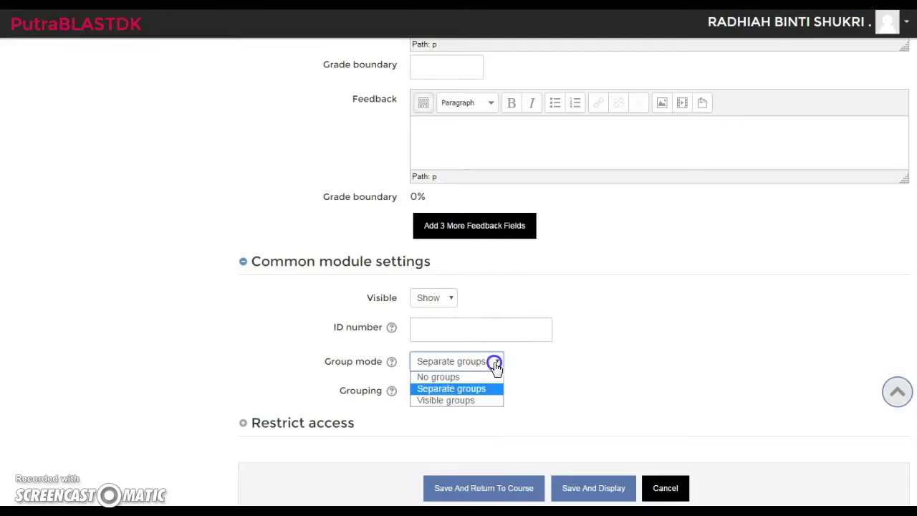
click(500, 391)
click(559, 392)
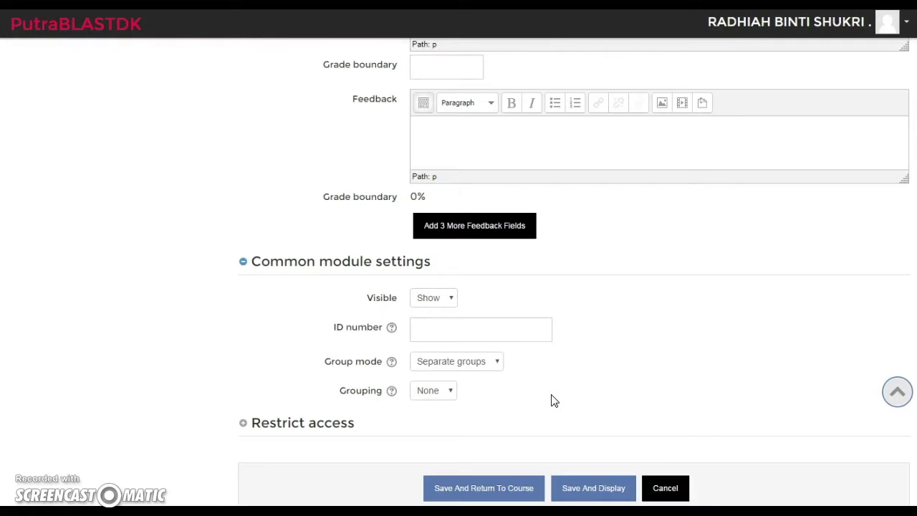
scroll(552, 401, down, 2)
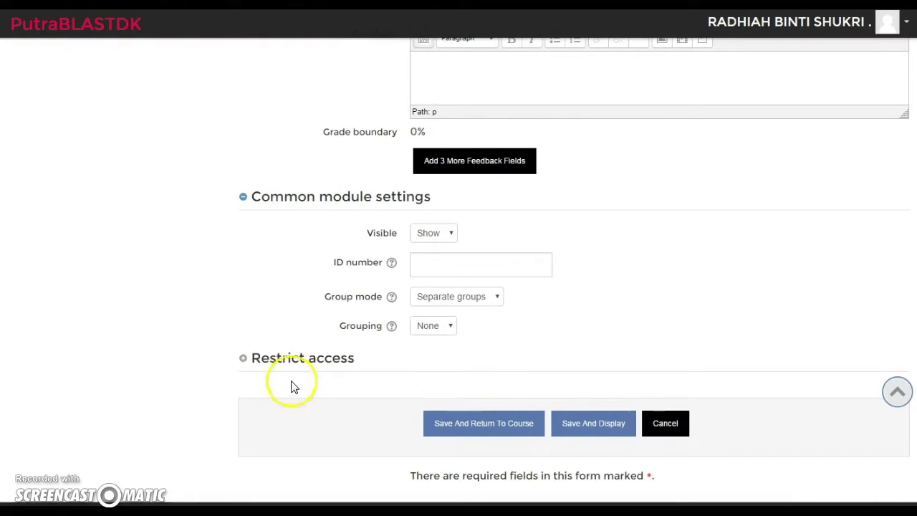
click(600, 430)
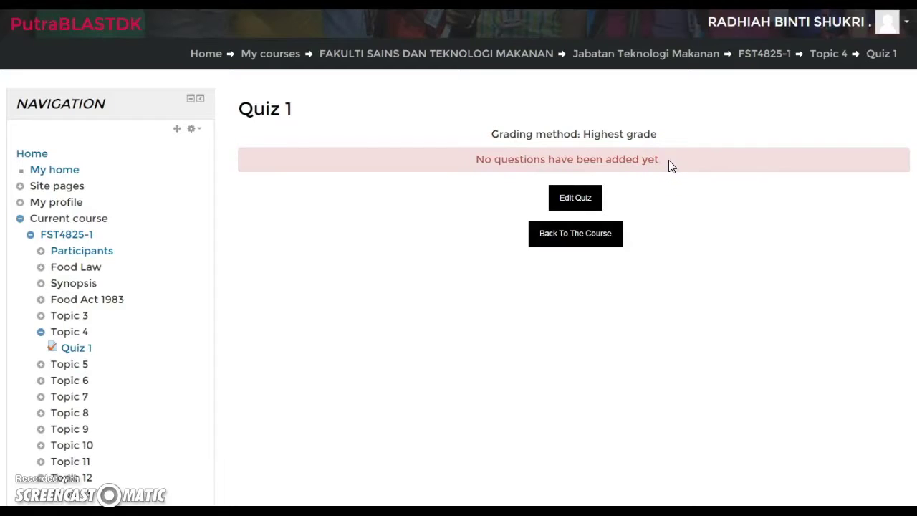
Begin adding a new Multiple choice question to Quiz 1 from the quiz editor
click(581, 201)
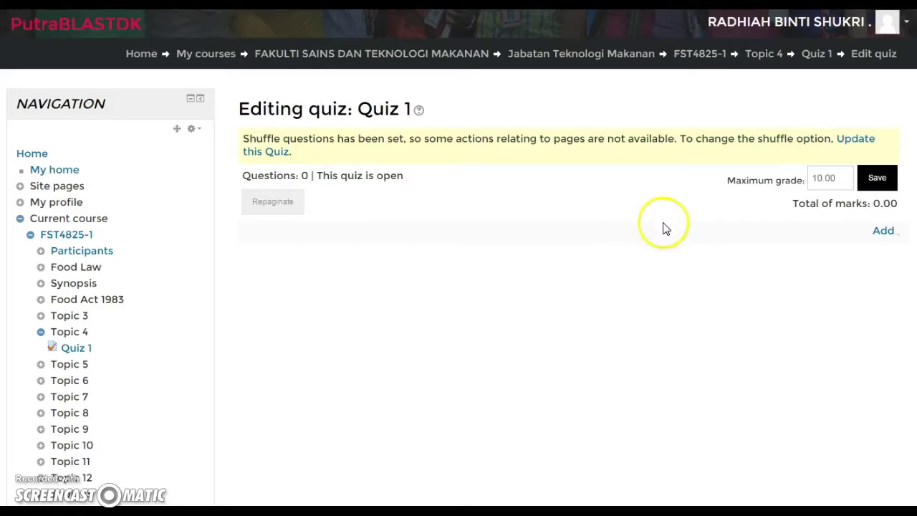
click(884, 233)
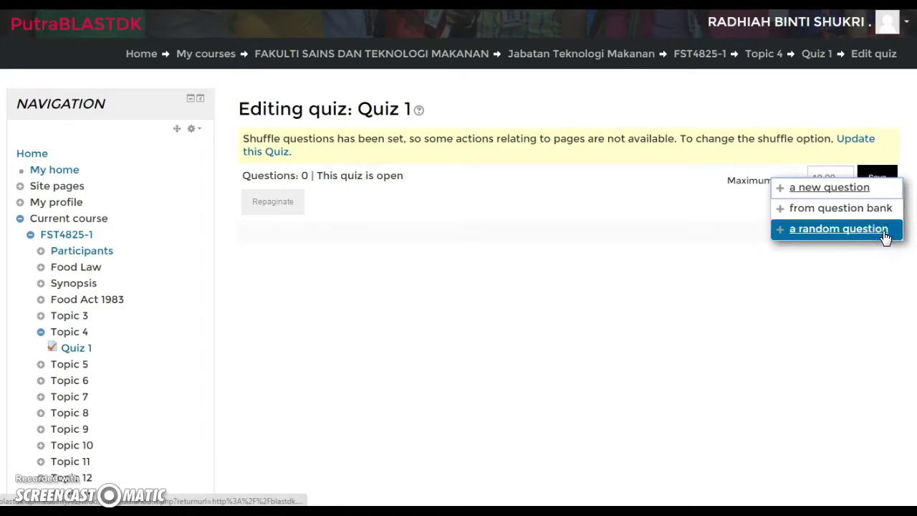
click(831, 188)
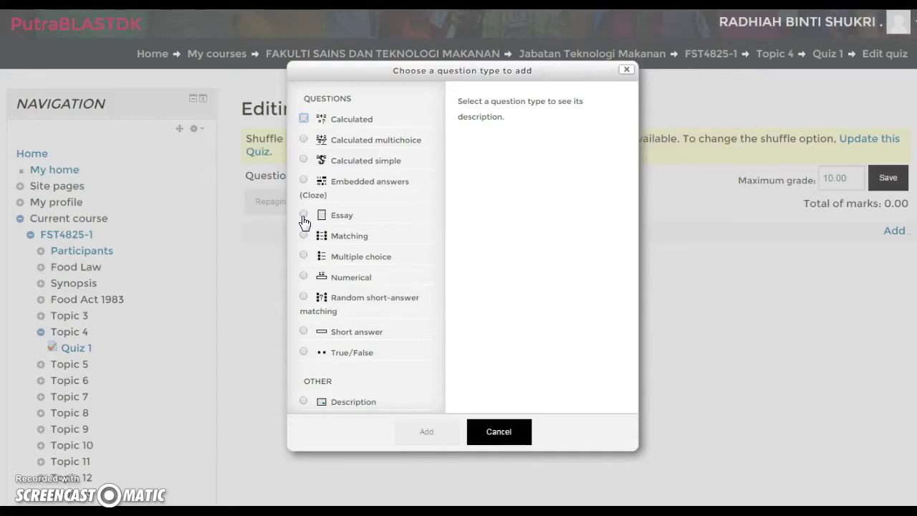
click(303, 256)
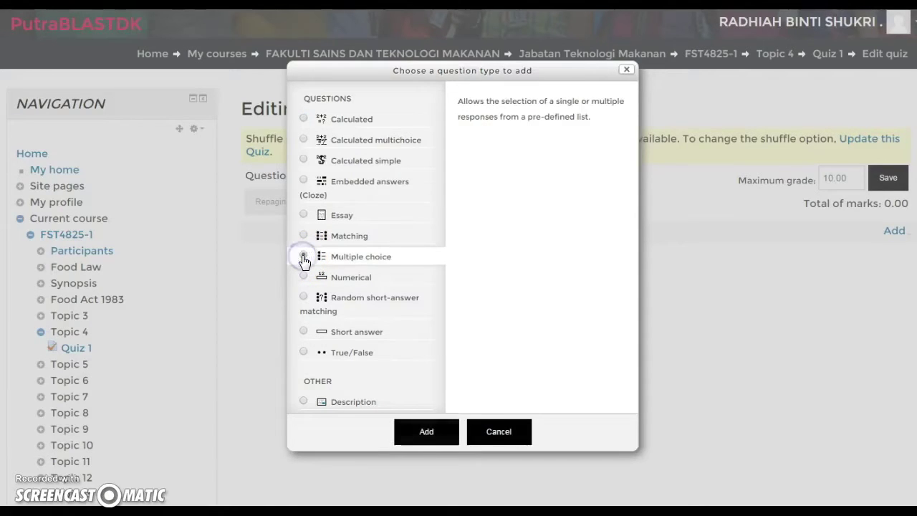
click(433, 433)
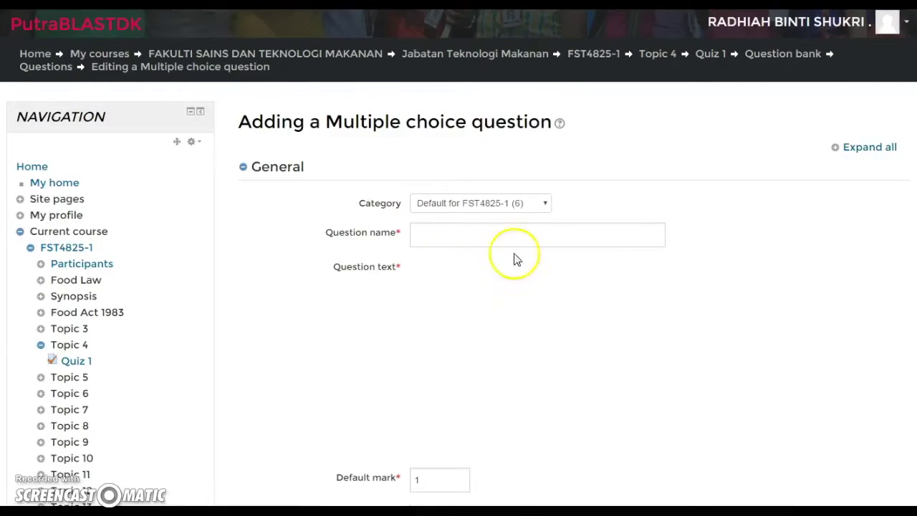
Name the question 'Topic 1: Capital city'
scroll(568, 266, down, 1)
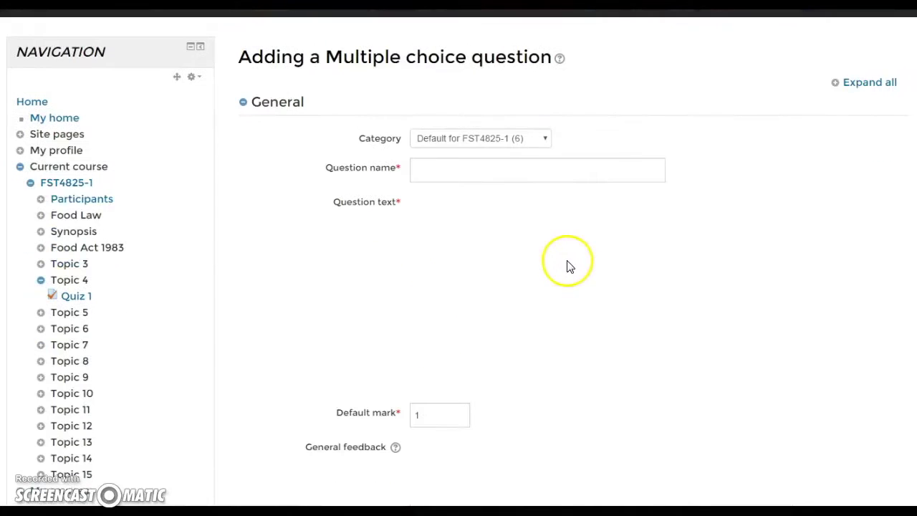
click(475, 172)
click(454, 137)
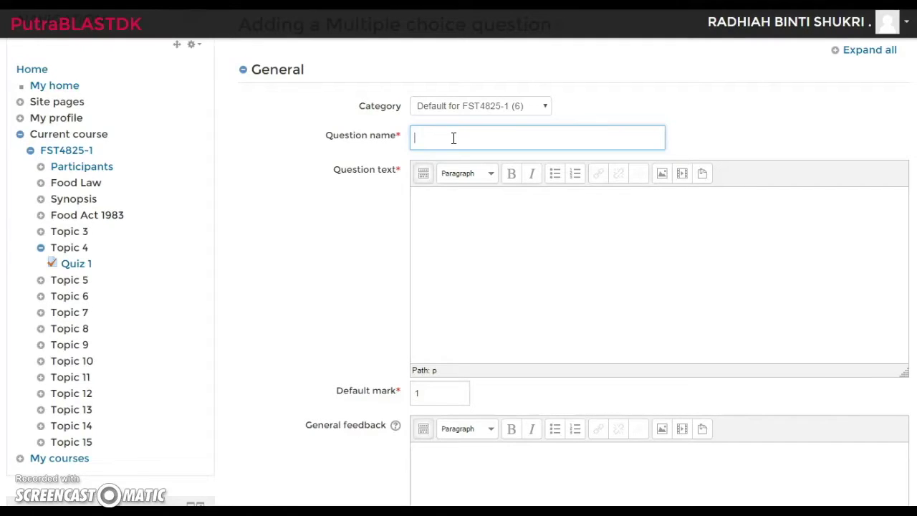
text(opic 1: Capital city)
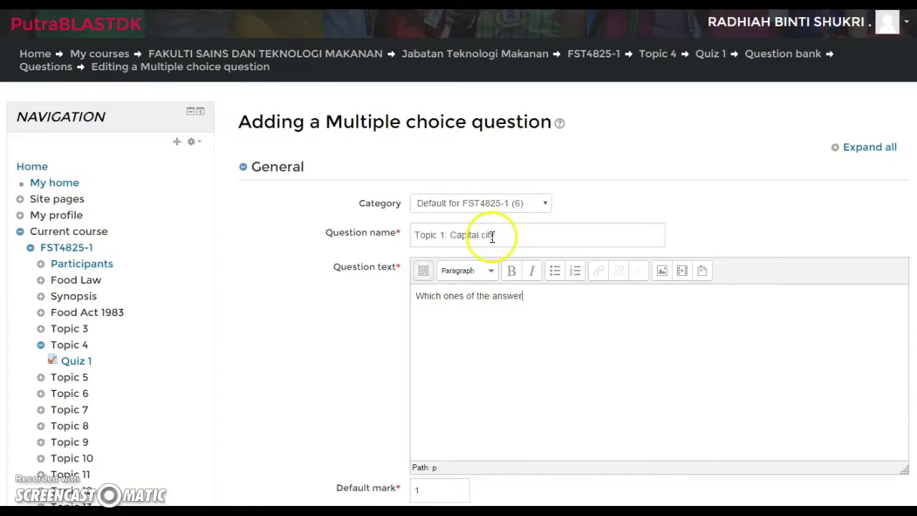
drag(494, 235, 451, 229)
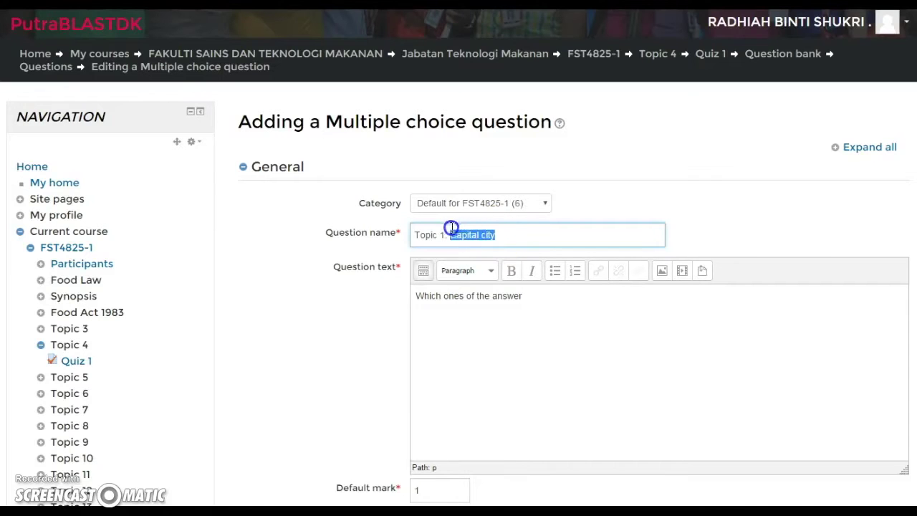
Make the question text read 'Which one of the answer is the capital city for Sarawak?'
click(525, 295)
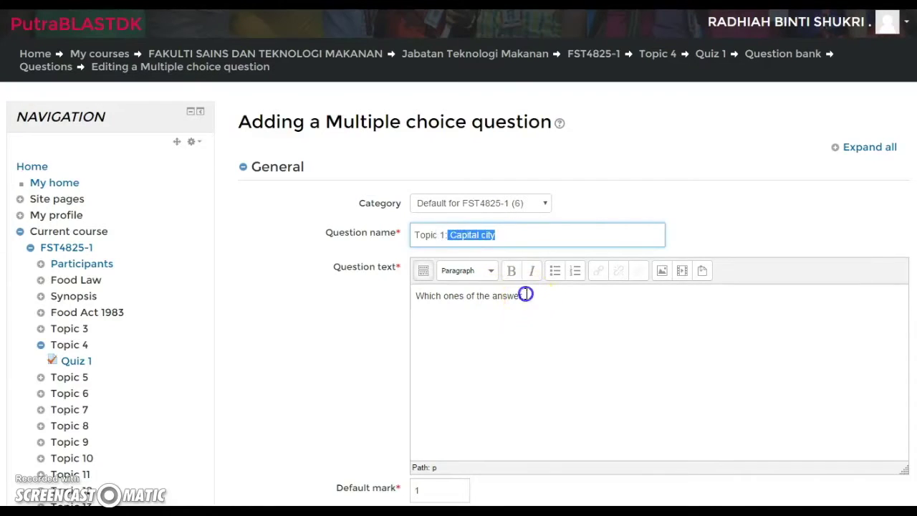
click(462, 297)
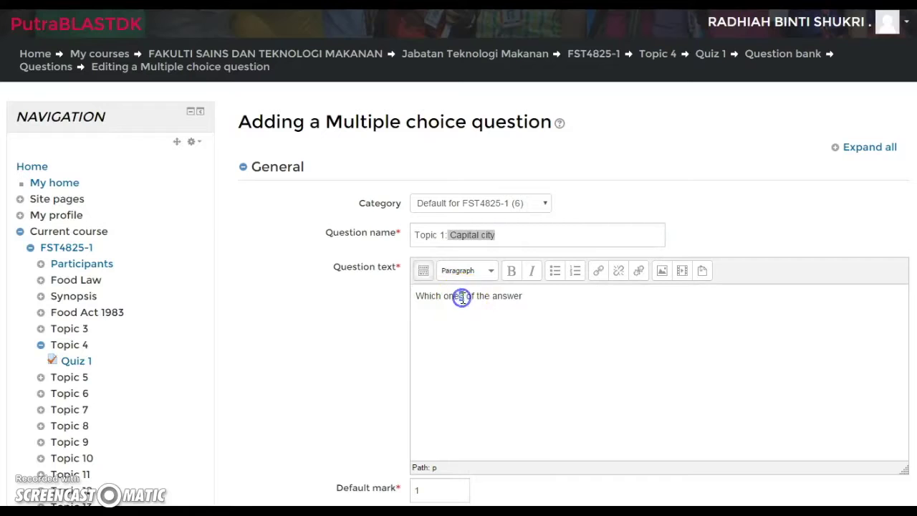
key(BackSpace)
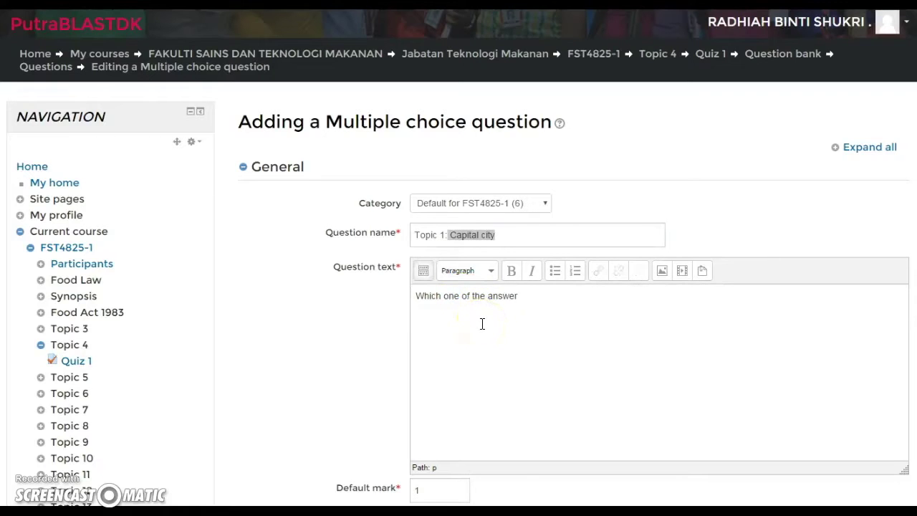
click(528, 301)
text(is the capital city for Sarawak?)
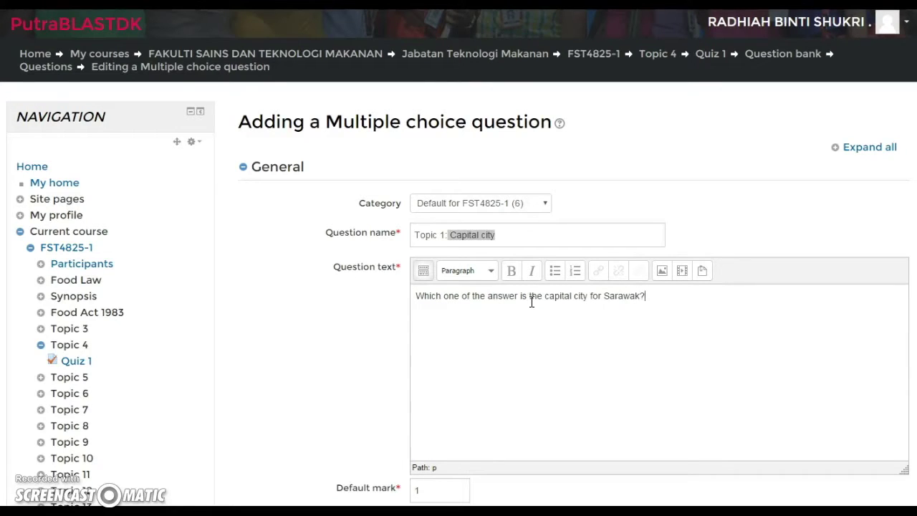
Change the default mark from 1 to 2
scroll(531, 302, down, 2)
scroll(533, 306, down, 1)
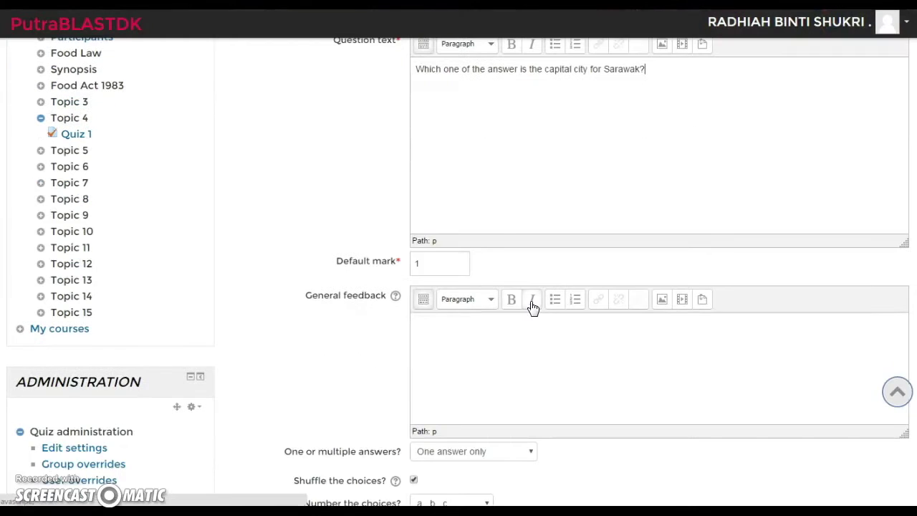
click(423, 264)
double_click(423, 265)
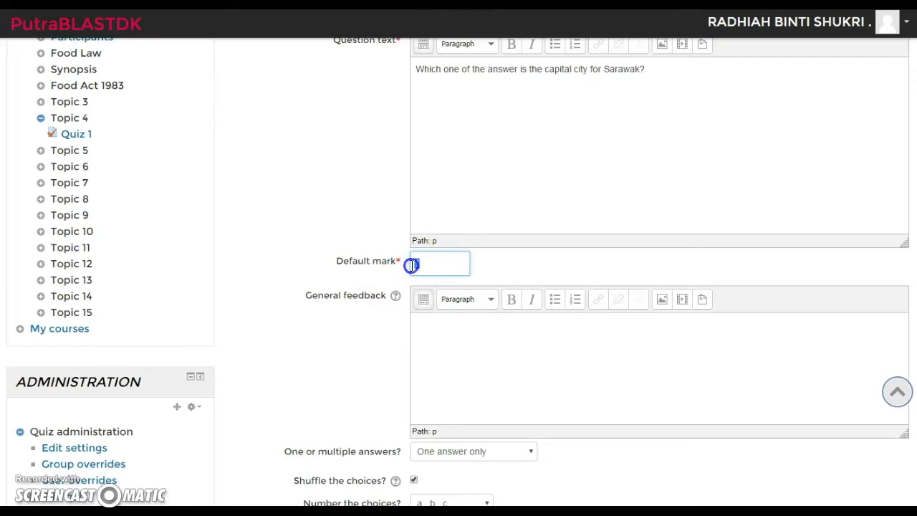
text(2)
scroll(817, 336, down, 2)
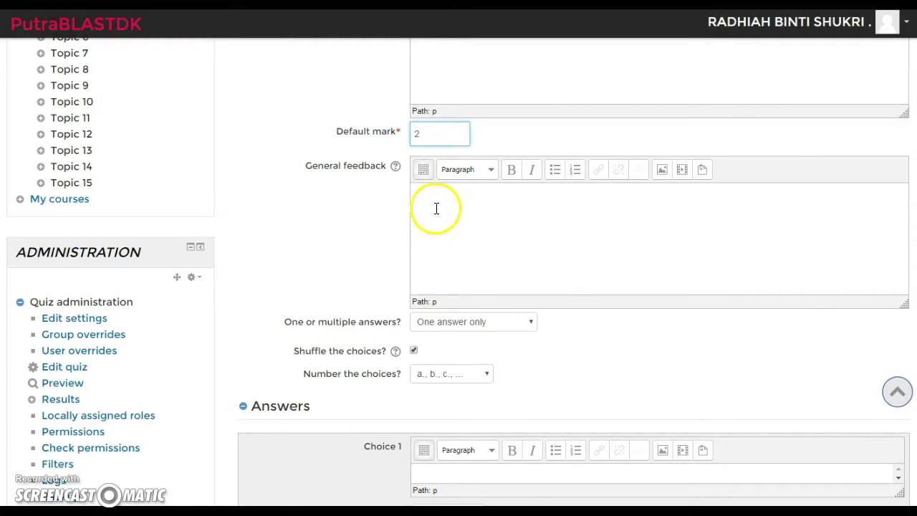
scroll(538, 264, down, 1)
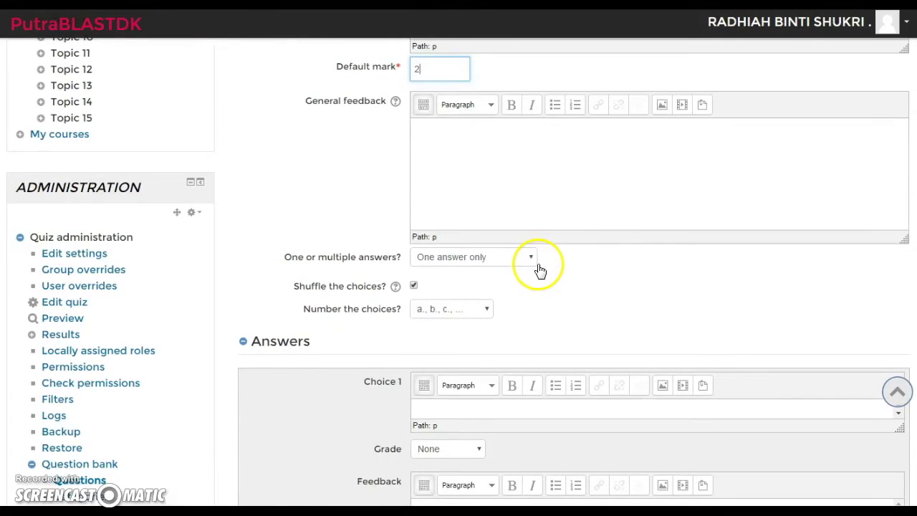
scroll(539, 266, down, 2)
scroll(521, 194, down, 1)
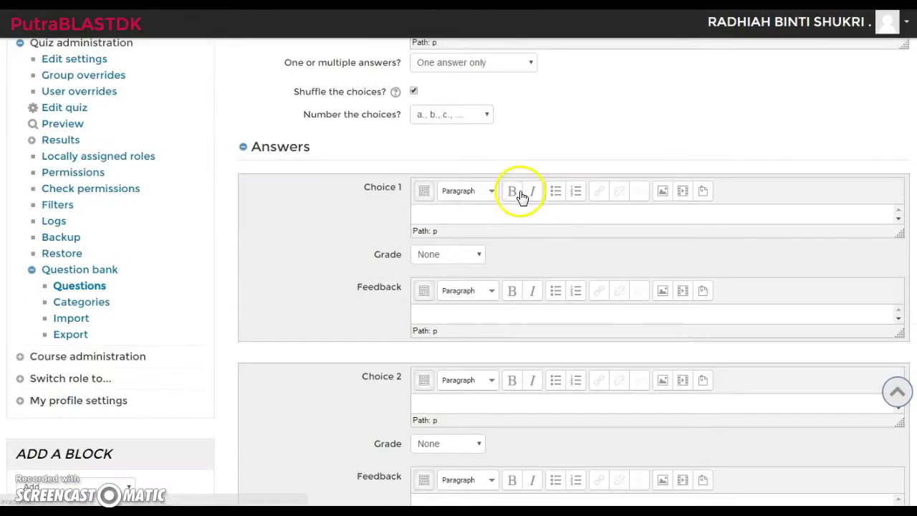
Enter answer choices Kuala Lumpur and Kuching, giving Kuching a 100% grade
click(430, 214)
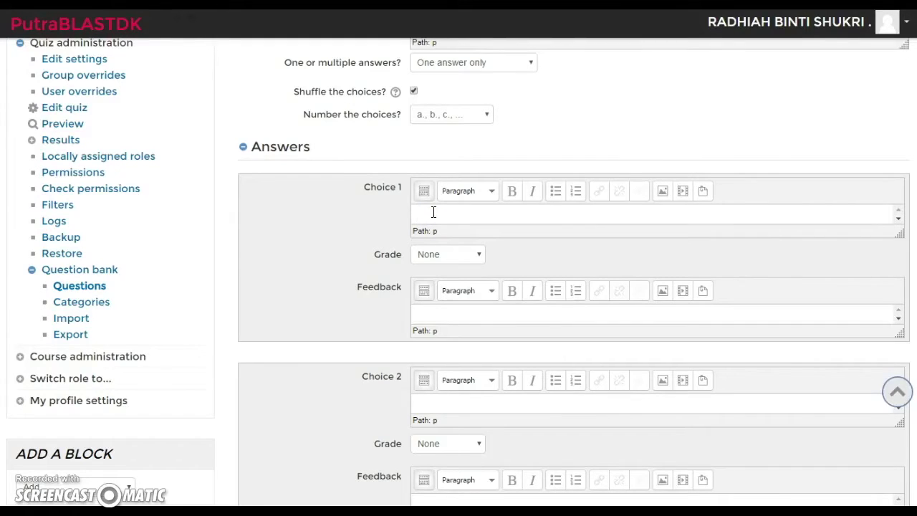
text(Kuala Lumpur)
click(474, 253)
click(452, 304)
click(433, 405)
text(Kuching)
scroll(437, 401, up, 9)
scroll(437, 401, down, 9)
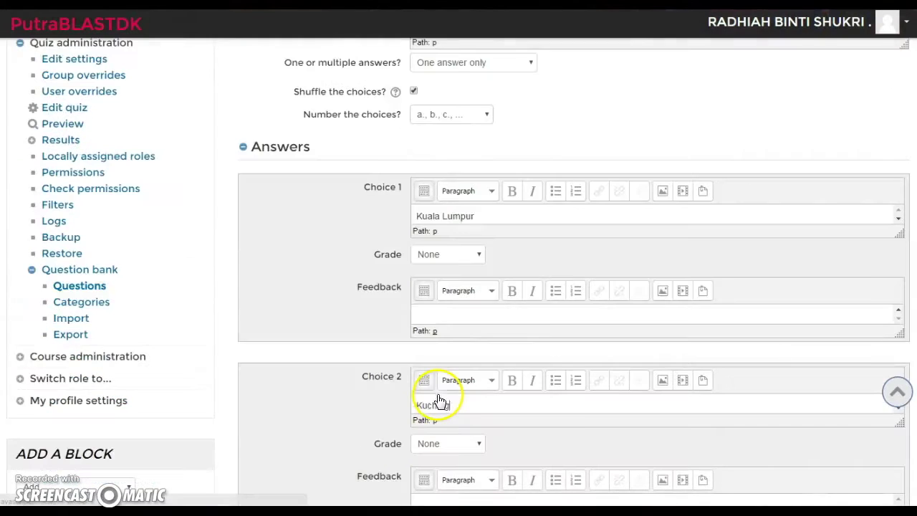
scroll(437, 400, down, 2)
click(472, 315)
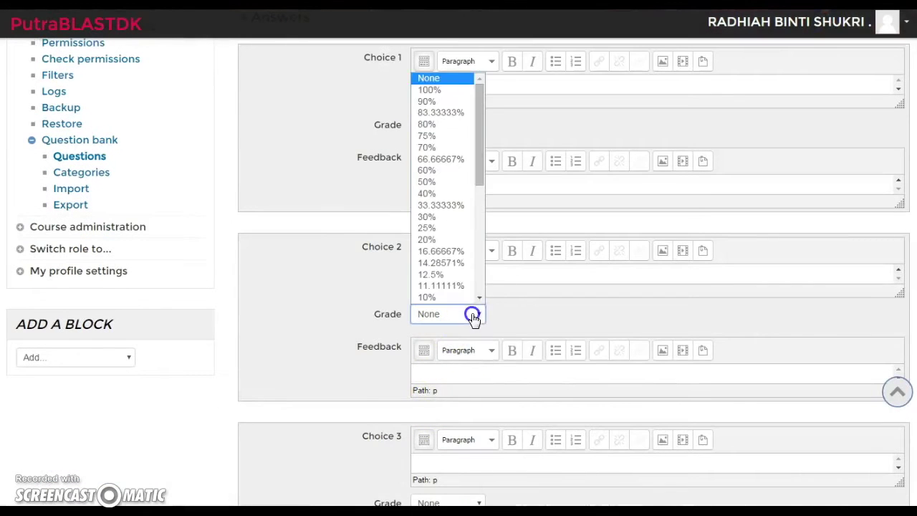
click(450, 89)
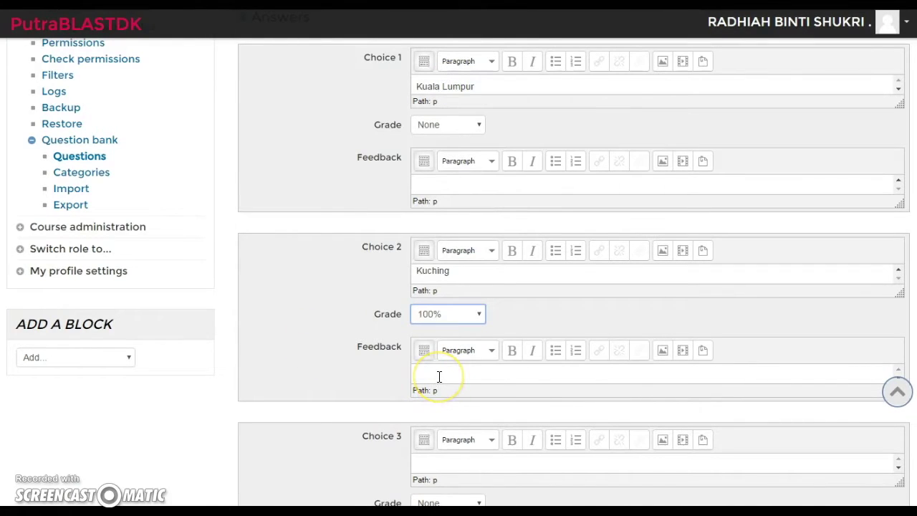
click(505, 377)
Enter Kota kinabalu as the third answer choice
click(422, 462)
scroll(426, 460, down, 1)
click(494, 438)
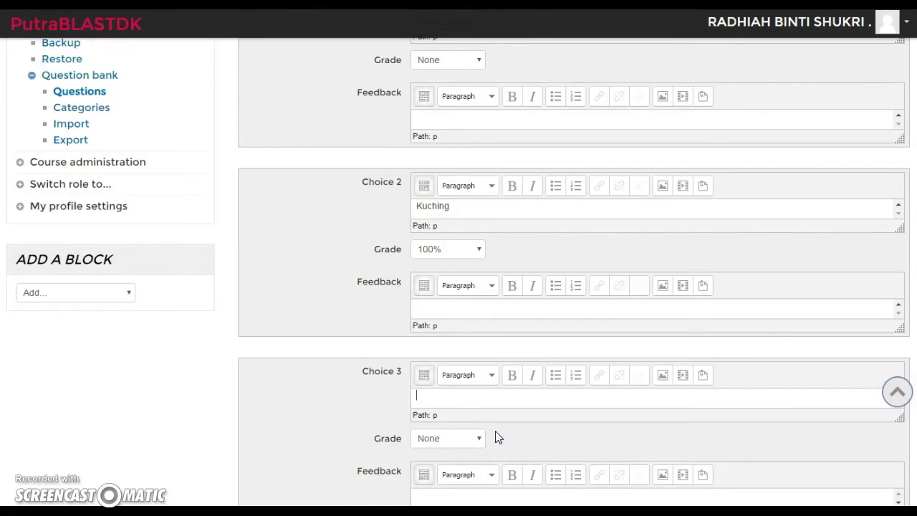
text(Kota kinabalu)
scroll(536, 435, down, 1)
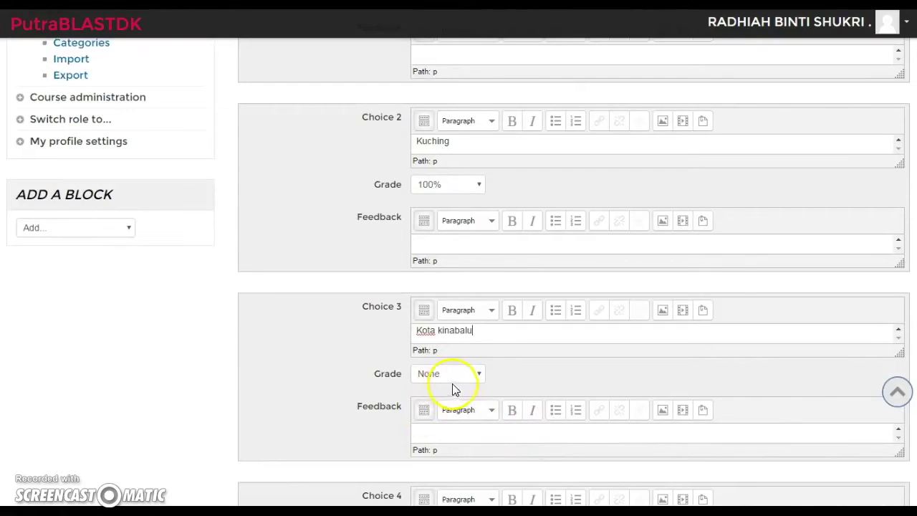
scroll(472, 379, down, 2)
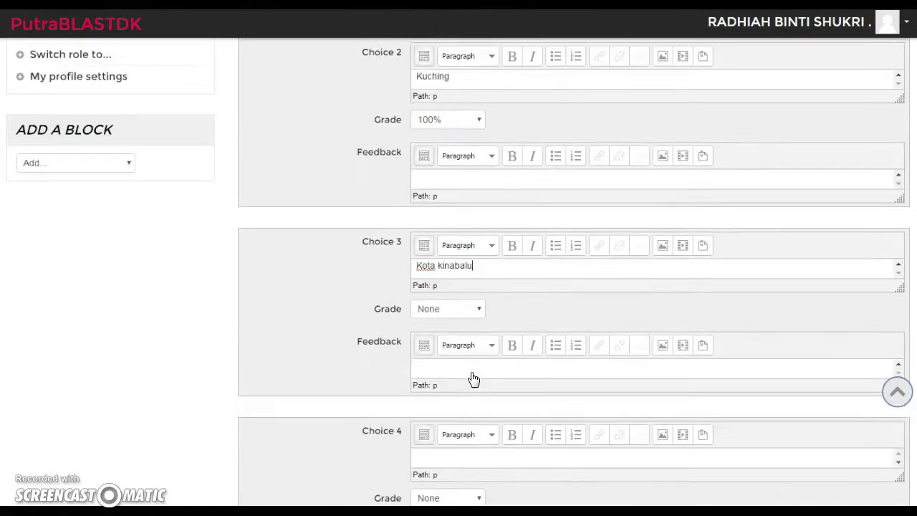
Add blank fields for three more answer choices
click(463, 393)
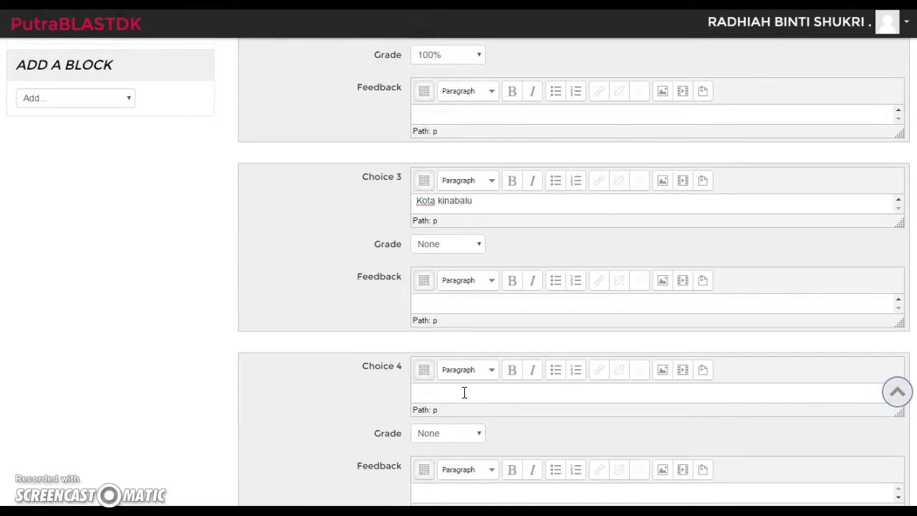
scroll(463, 393, down, 5)
click(458, 380)
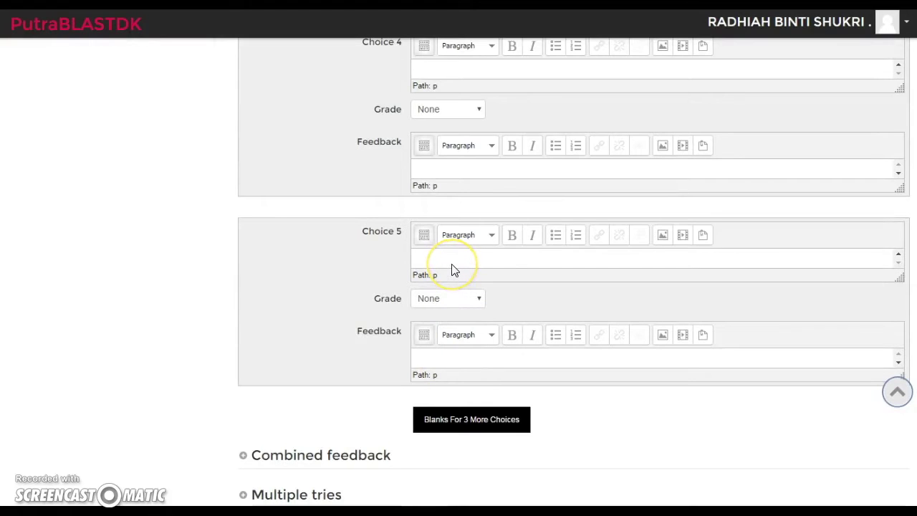
click(436, 380)
click(470, 255)
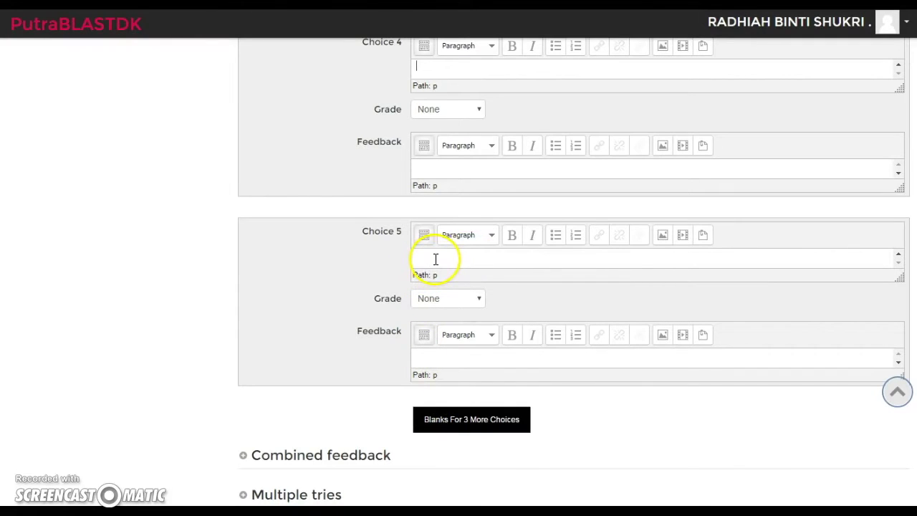
click(468, 420)
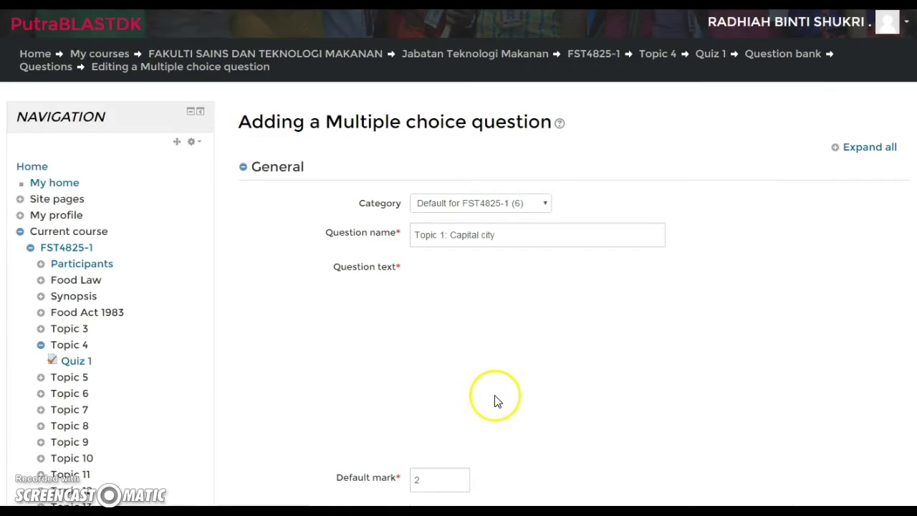
Expand the Combined feedback section to review its default messages
scroll(496, 402, down, 15)
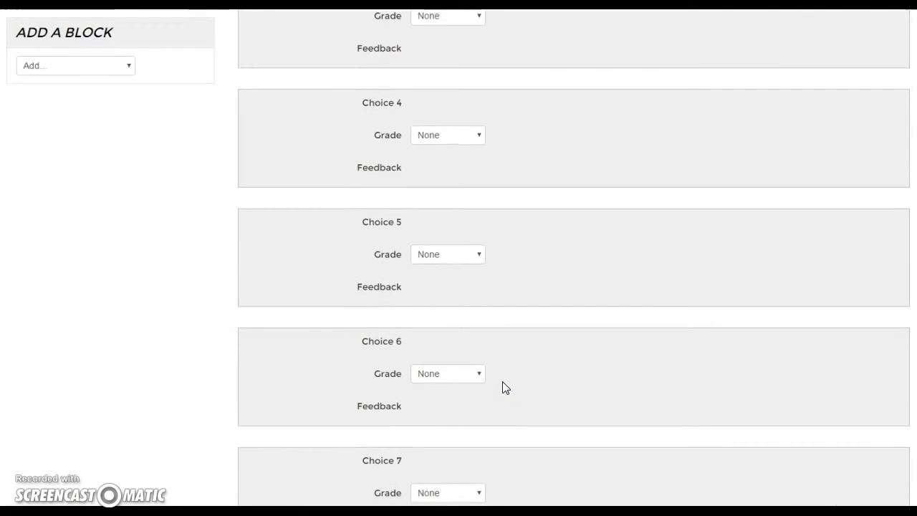
scroll(503, 387, down, 5)
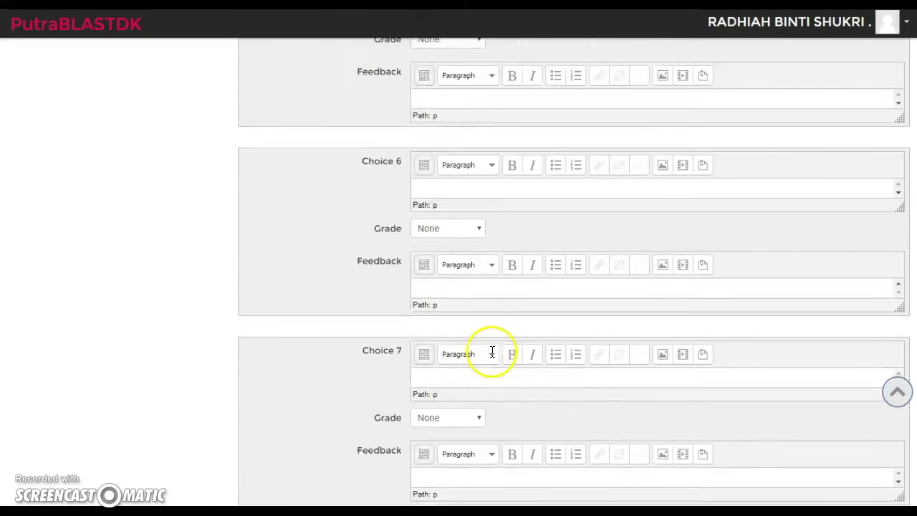
scroll(492, 354, down, 8)
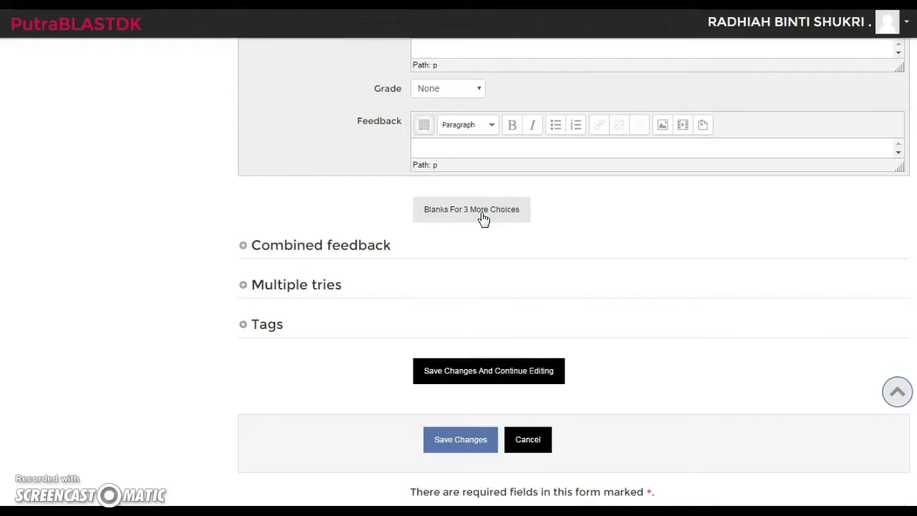
click(245, 247)
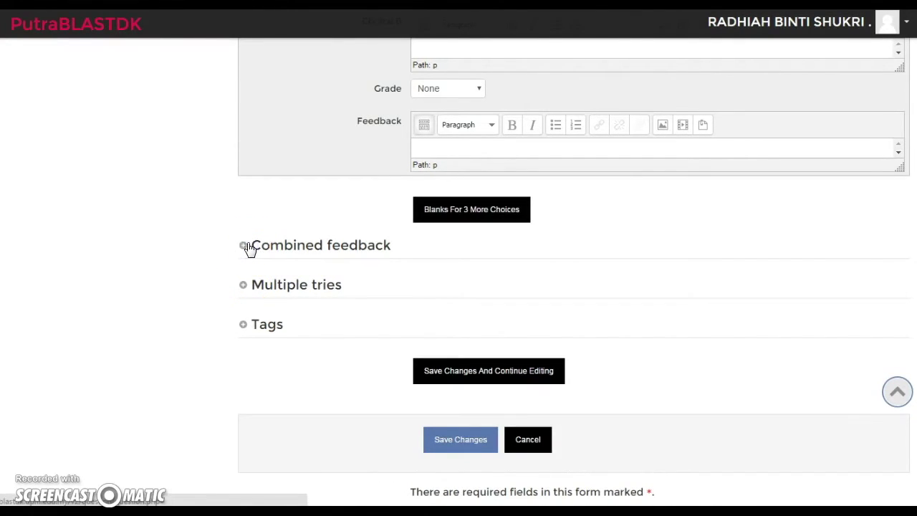
click(244, 247)
click(251, 323)
scroll(248, 333, down, 1)
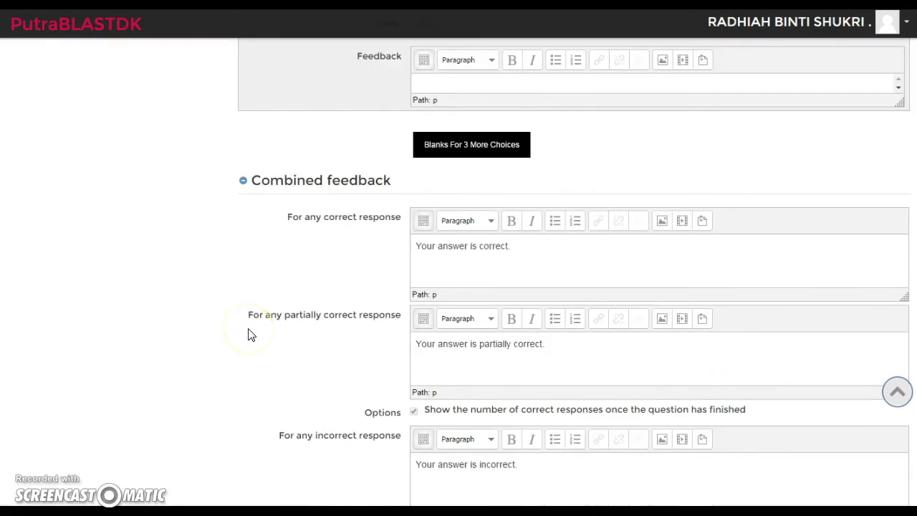
scroll(250, 335, down, 1)
scroll(250, 335, down, 2)
scroll(251, 333, up, 1)
scroll(253, 334, down, 1)
scroll(252, 335, down, 1)
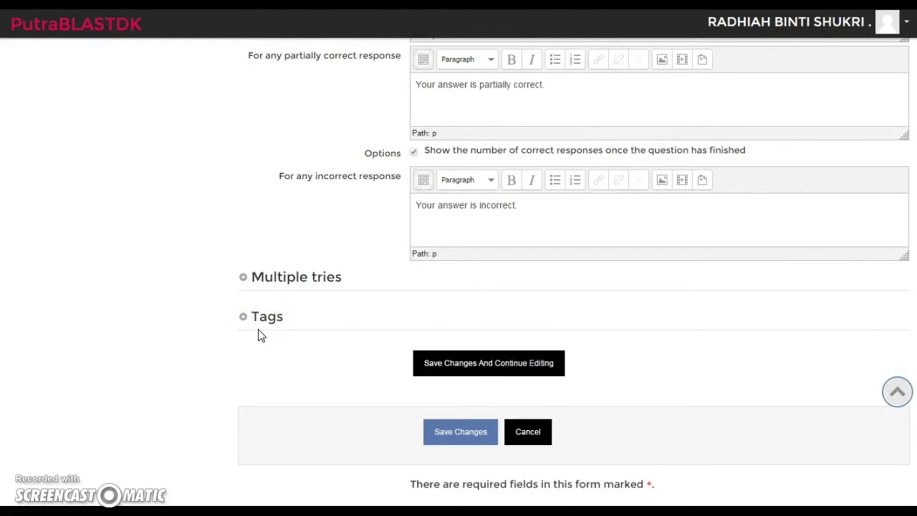
Save the multiple choice question
click(482, 367)
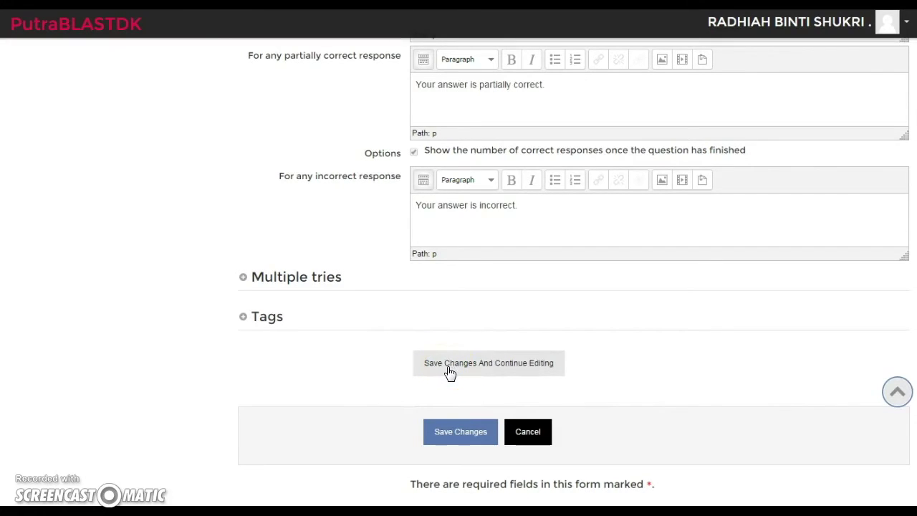
click(452, 370)
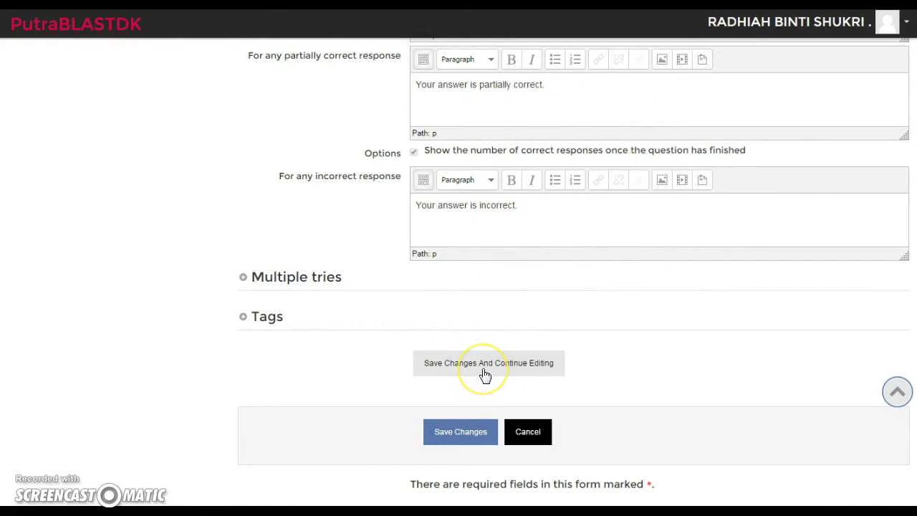
click(465, 432)
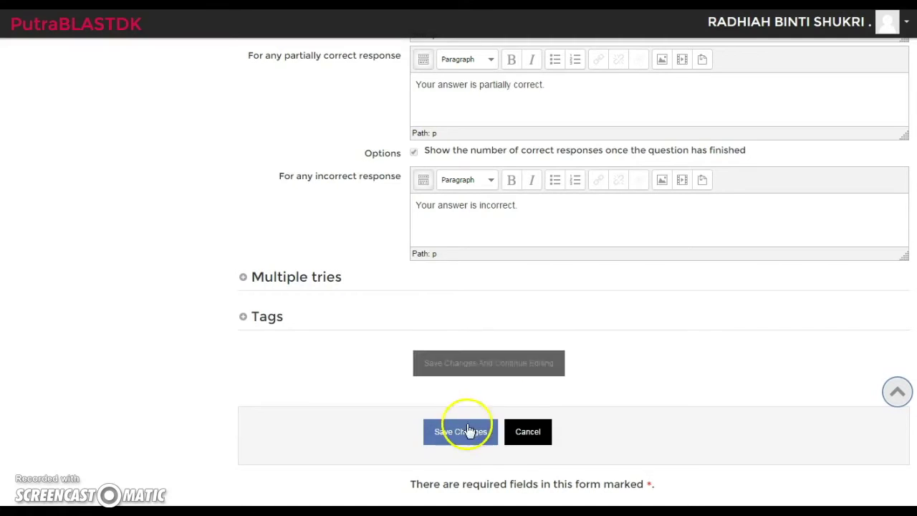
scroll(464, 440, down, 1)
Return to Quiz 1 and preview the 'Topic 1: Capital city' question
click(452, 369)
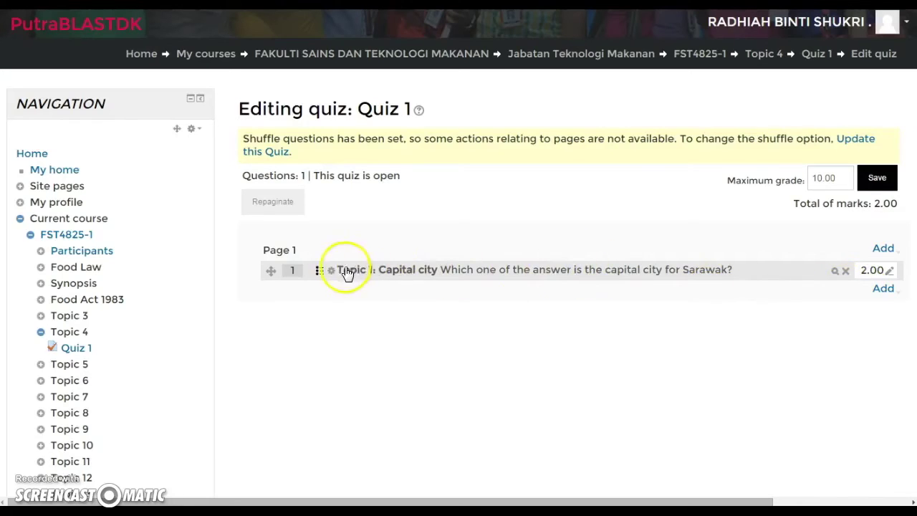
click(836, 273)
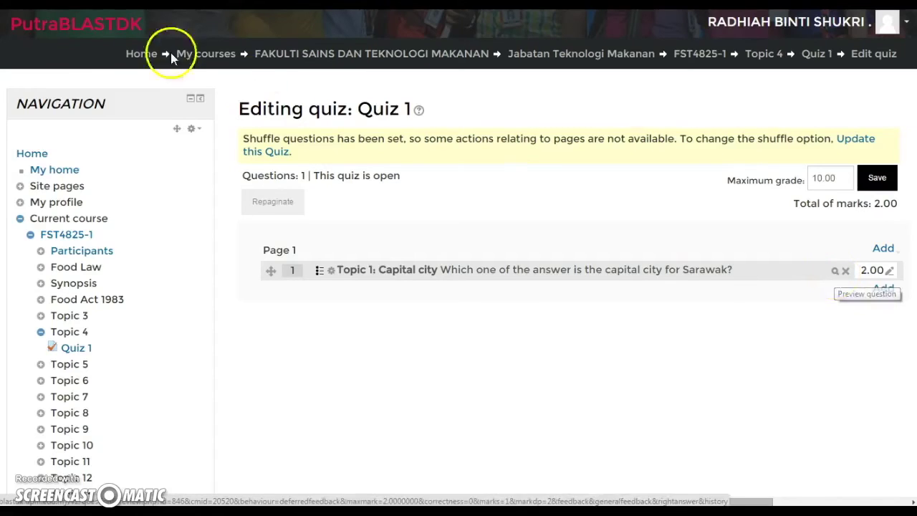
click(835, 271)
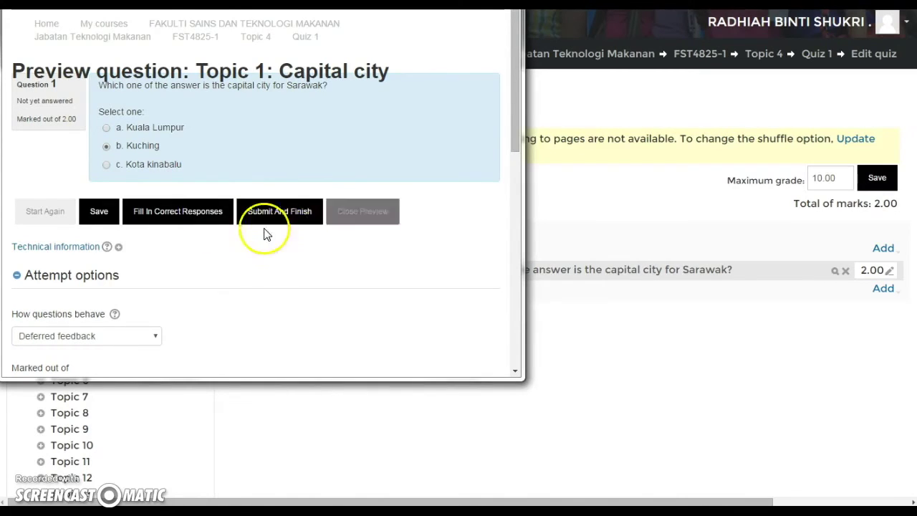
scroll(237, 237, down, 2)
scroll(237, 237, down, 2)
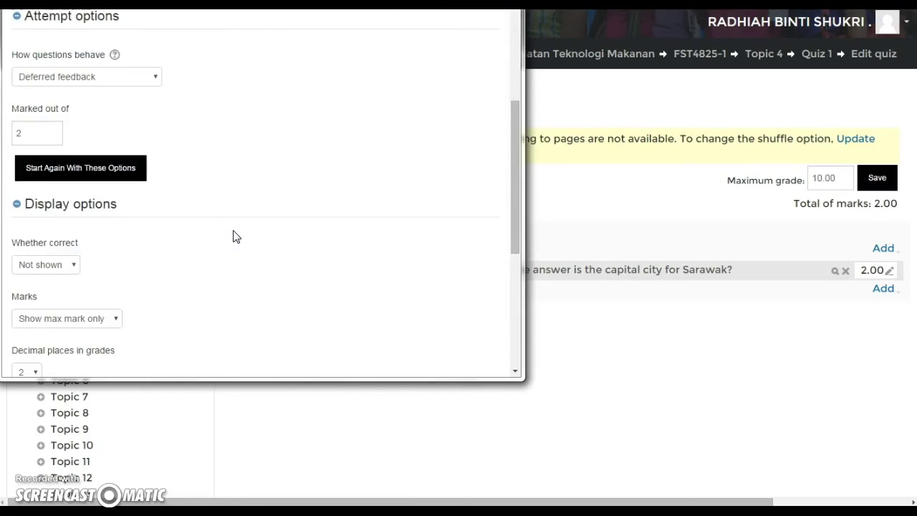
scroll(236, 237, up, 4)
scroll(237, 236, down, 2)
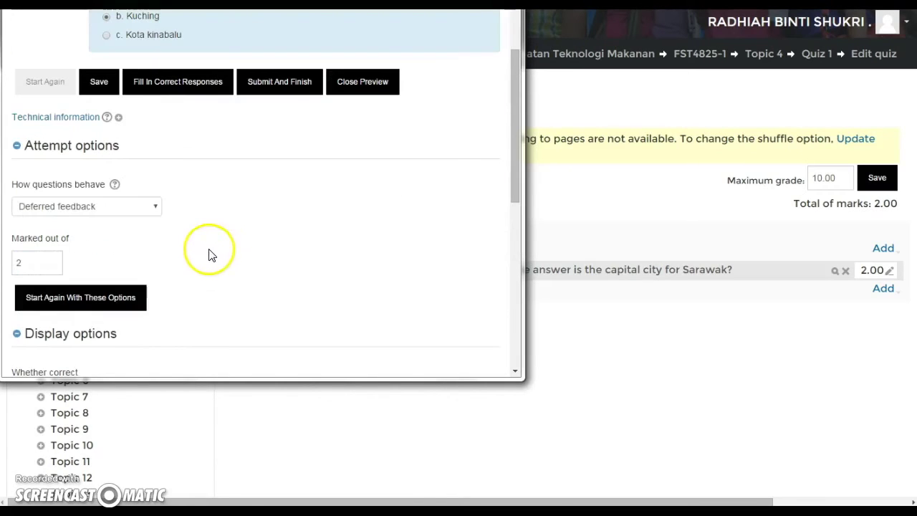
click(158, 206)
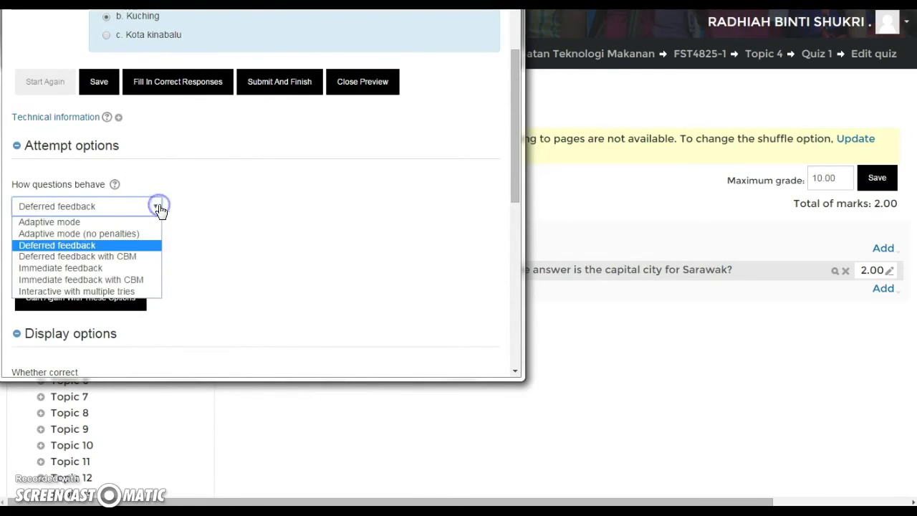
scroll(168, 215, down, 6)
scroll(167, 215, up, 5)
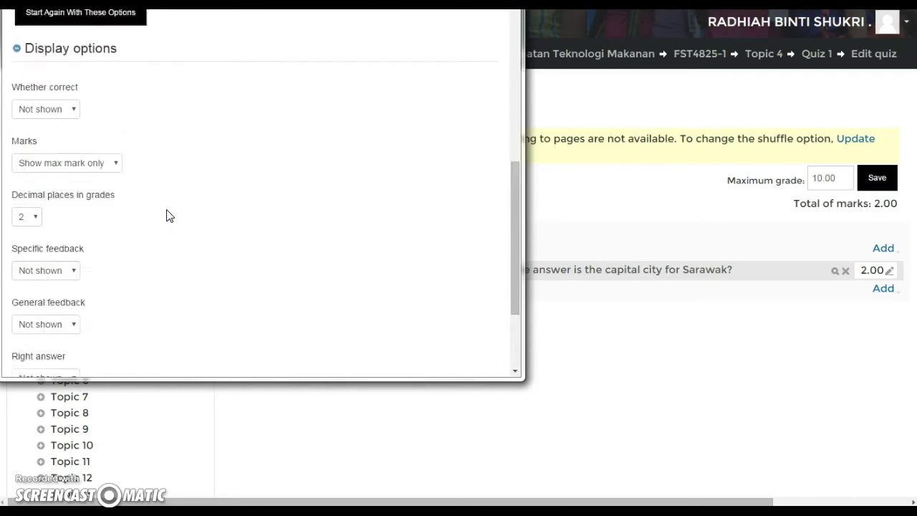
click(109, 200)
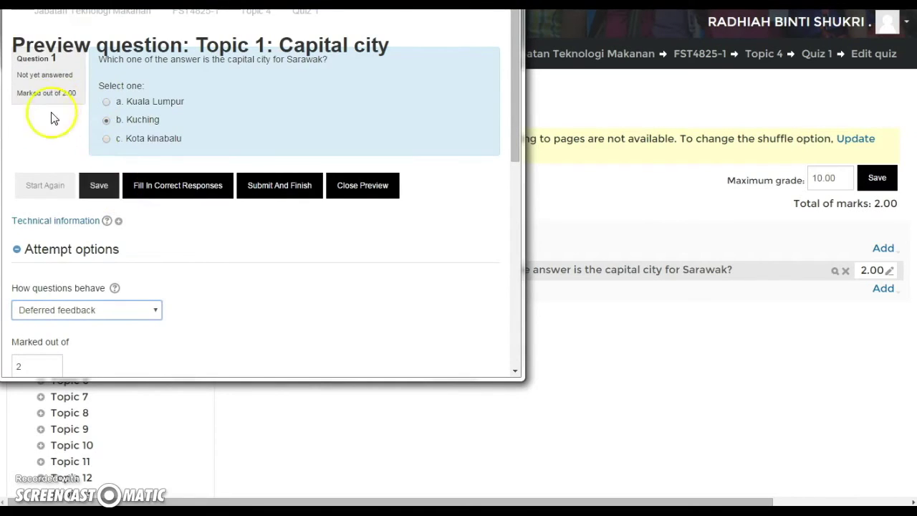
scroll(107, 279, down, 3)
scroll(113, 283, down, 3)
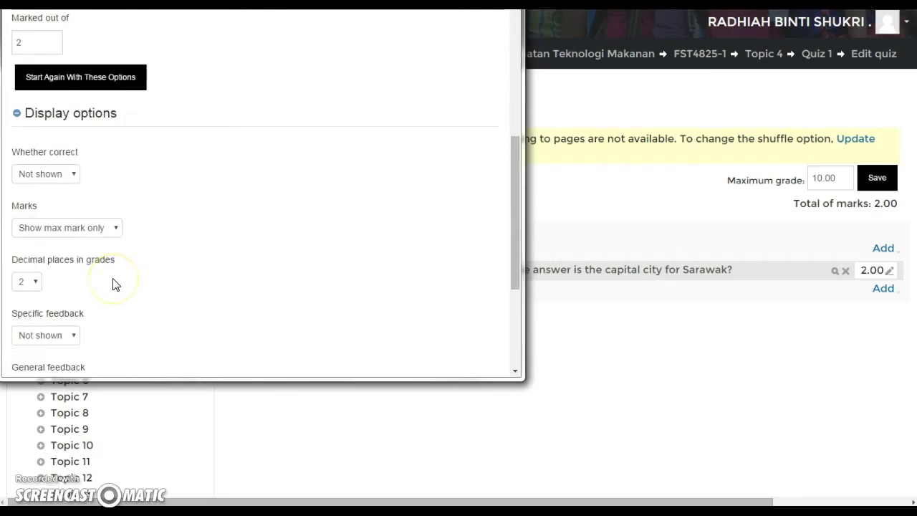
scroll(111, 247, down, 2)
scroll(111, 247, down, 2)
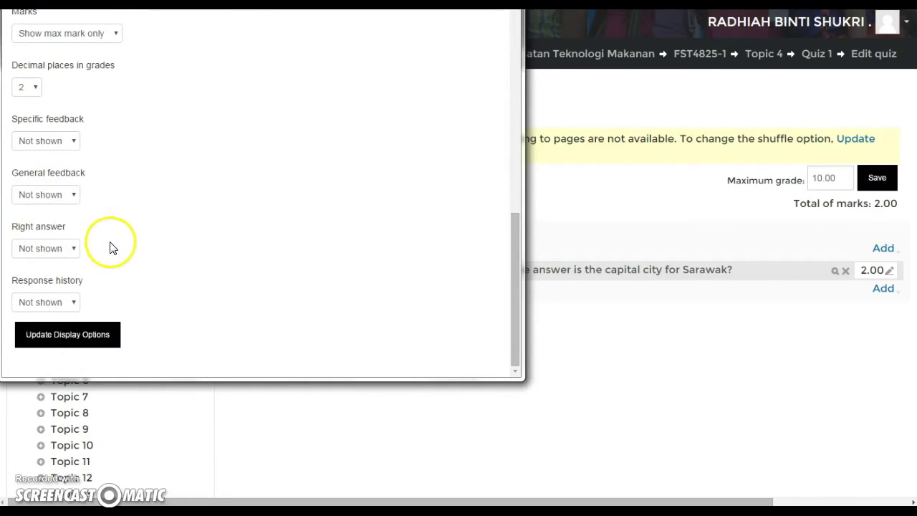
click(81, 344)
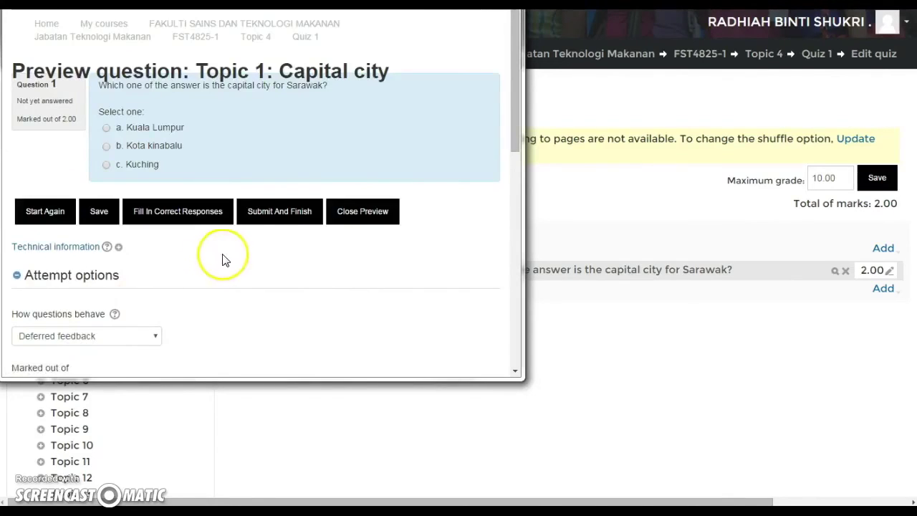
click(355, 214)
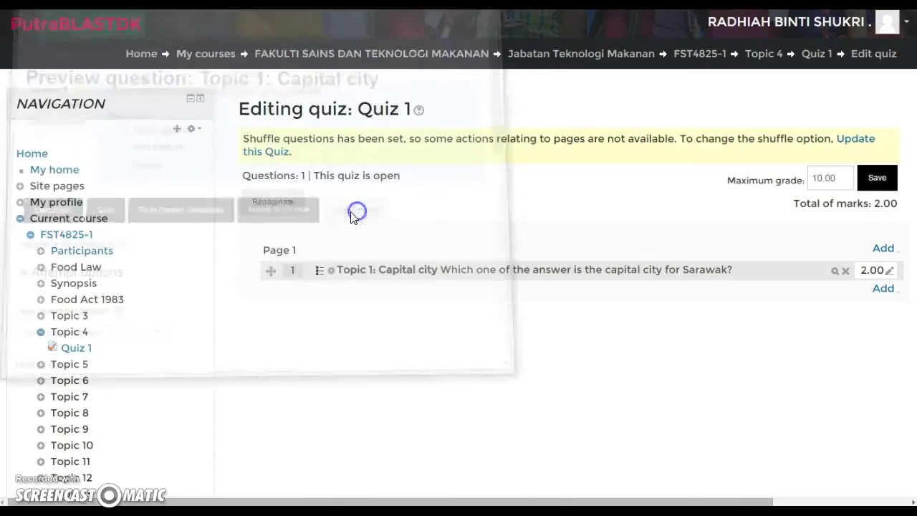